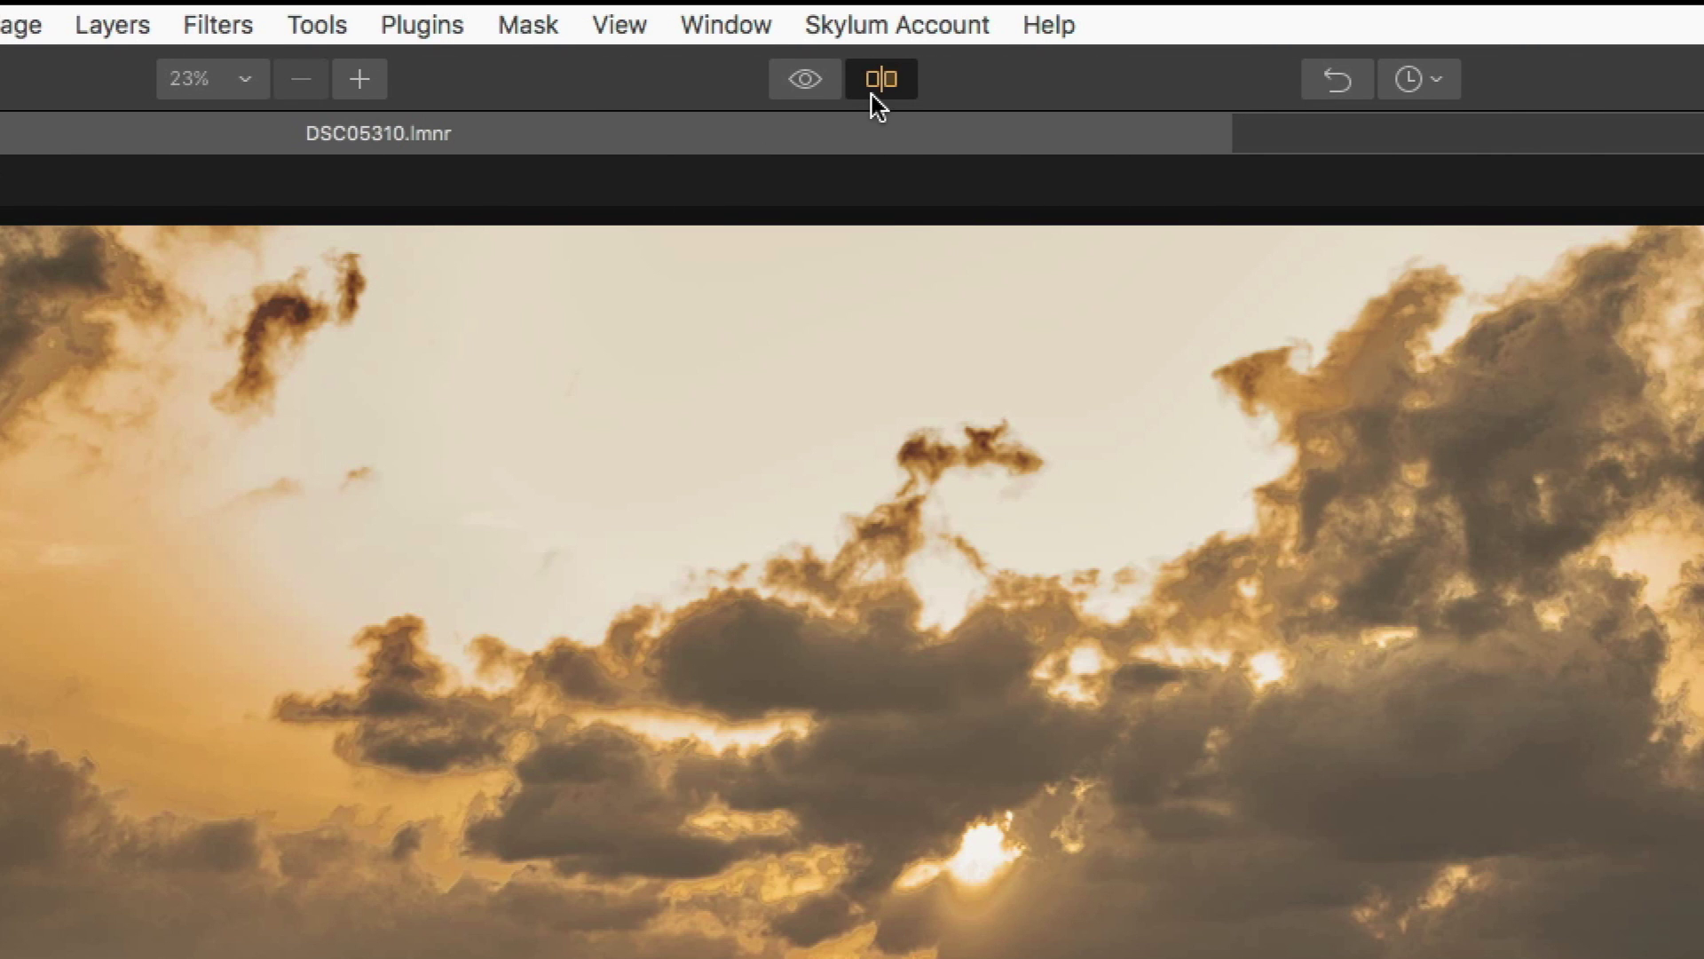
# Turn off the before/after comparison and remove the existing RAW Develop filter from the DSC05310.ARW layer.
pyautogui.click(675, 42)
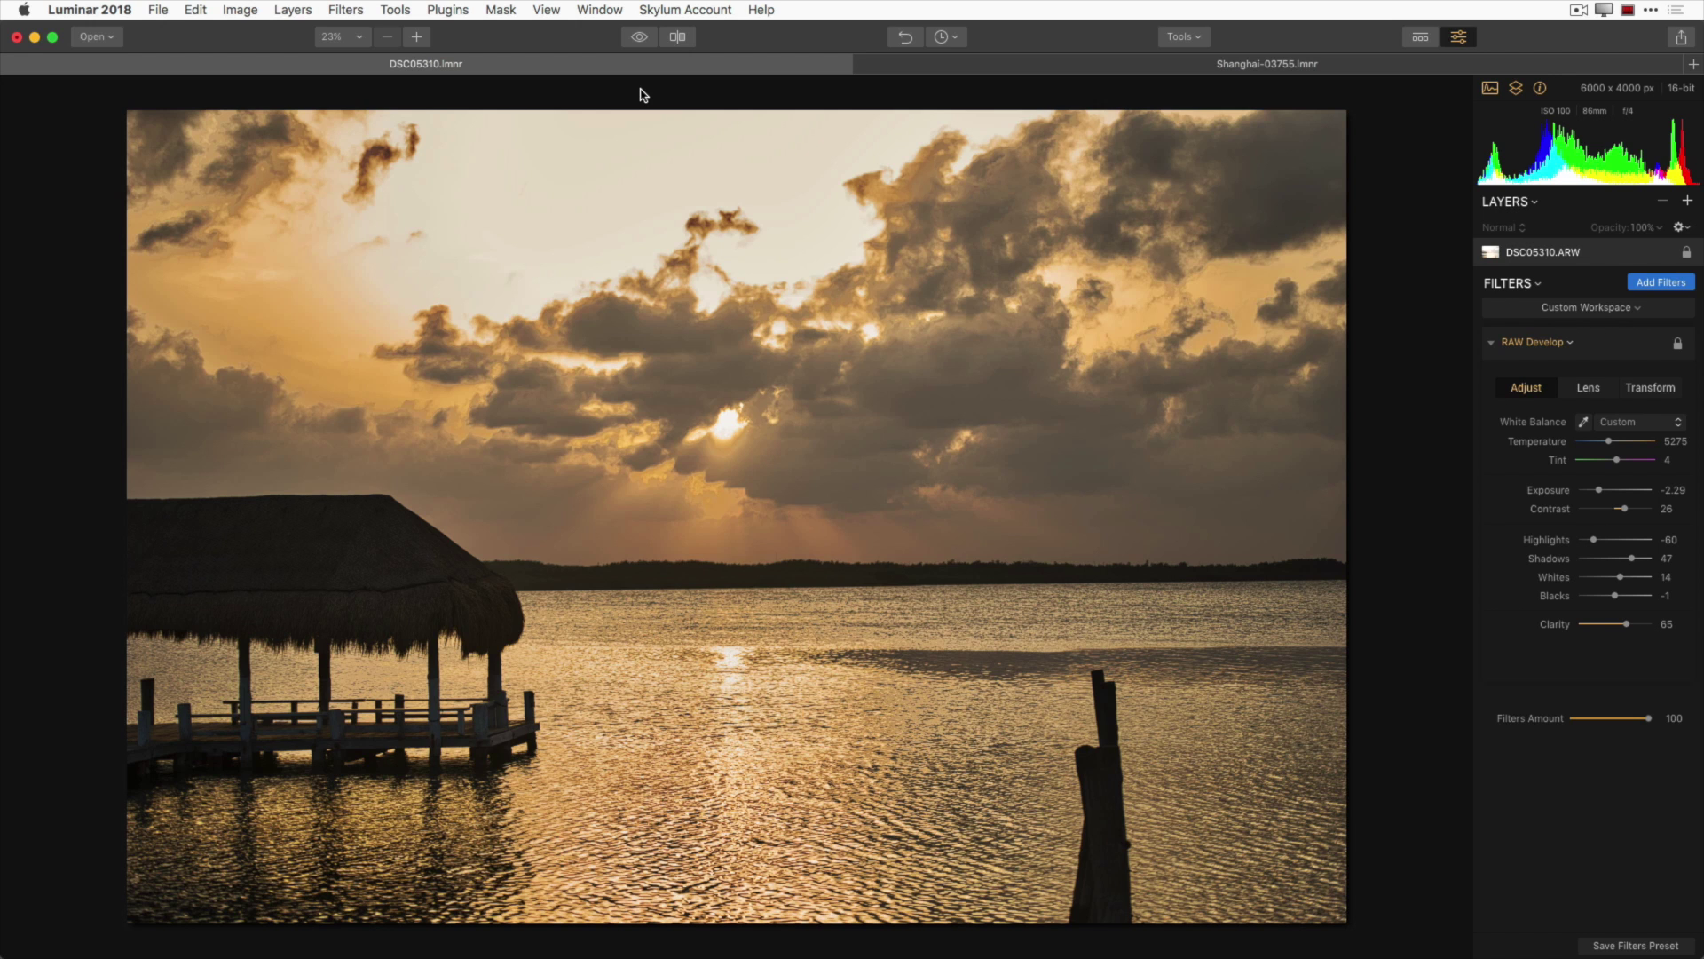
pyautogui.moveTo(1674, 681)
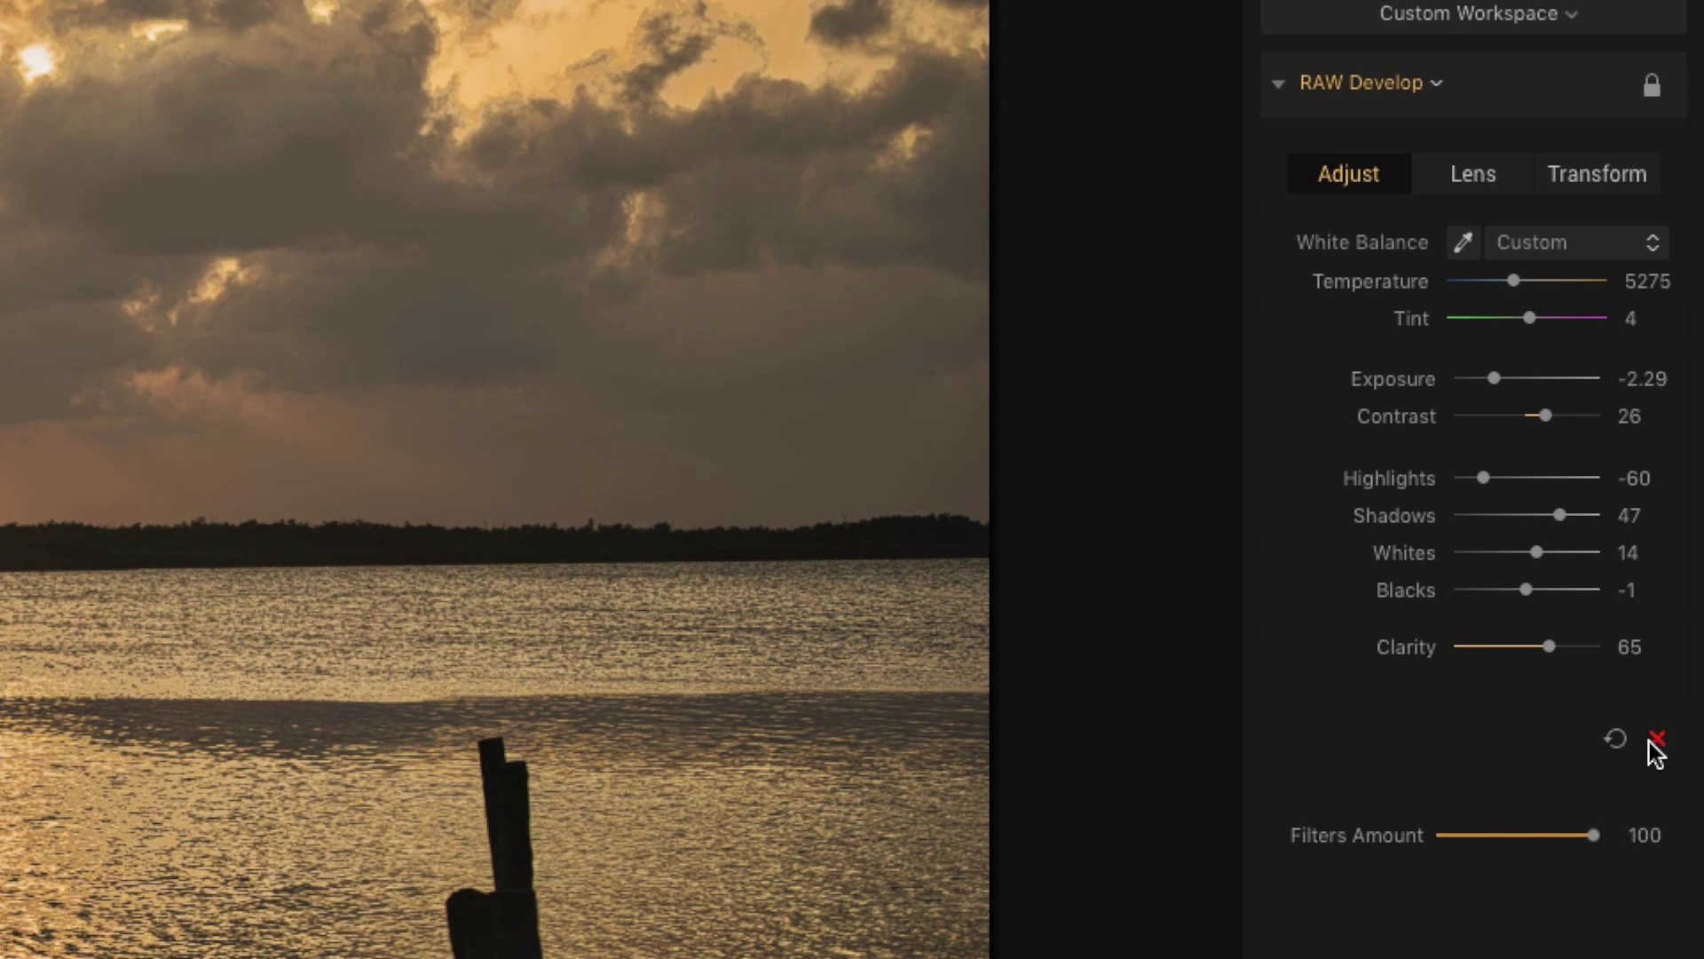
pyautogui.click(1660, 744)
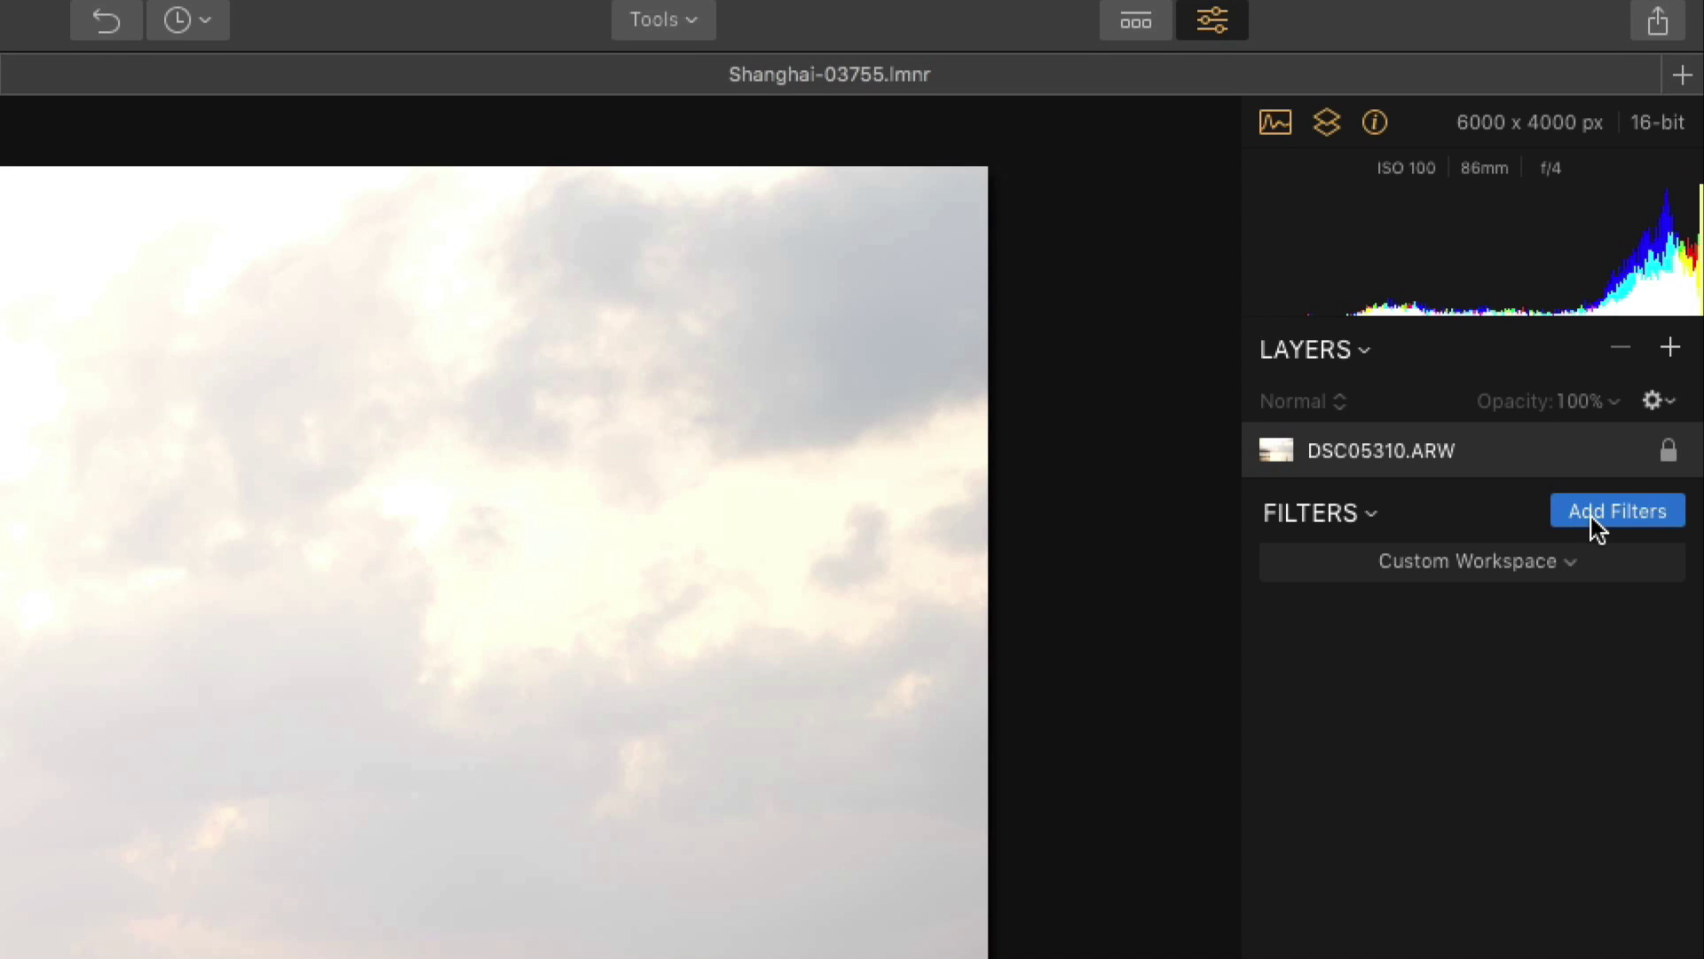
# Add a fresh RAW Develop filter to the photo from the Essential group of the filters catalog.
pyautogui.click(1649, 287)
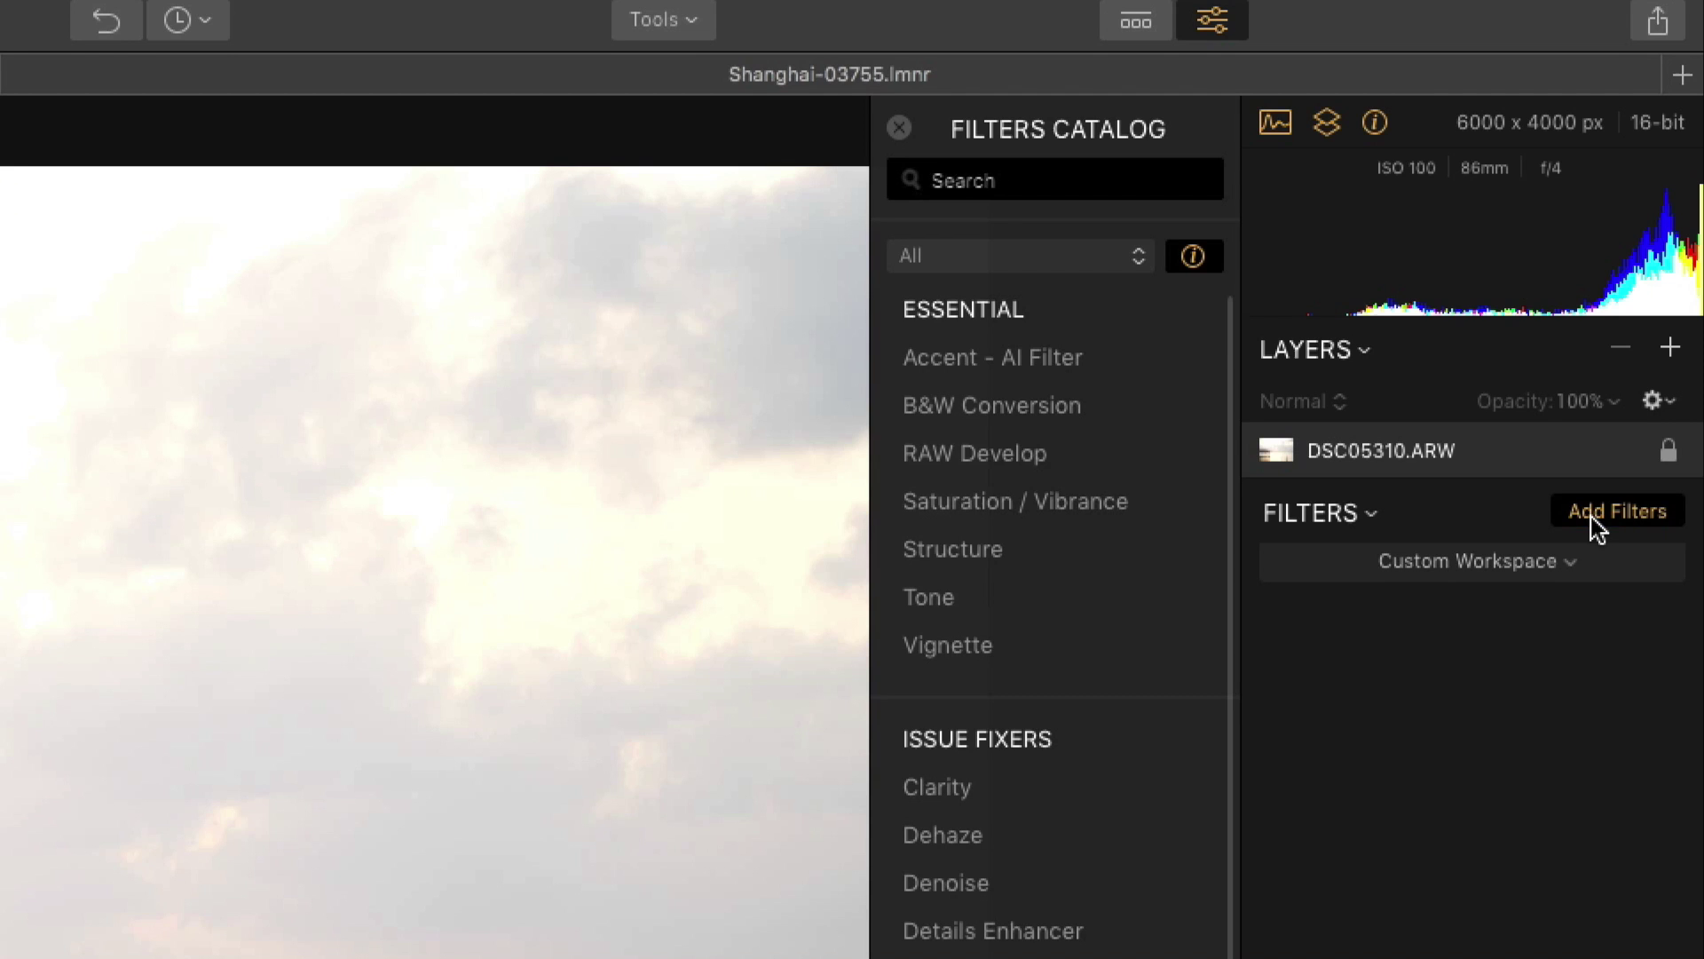
pyautogui.moveTo(950, 470)
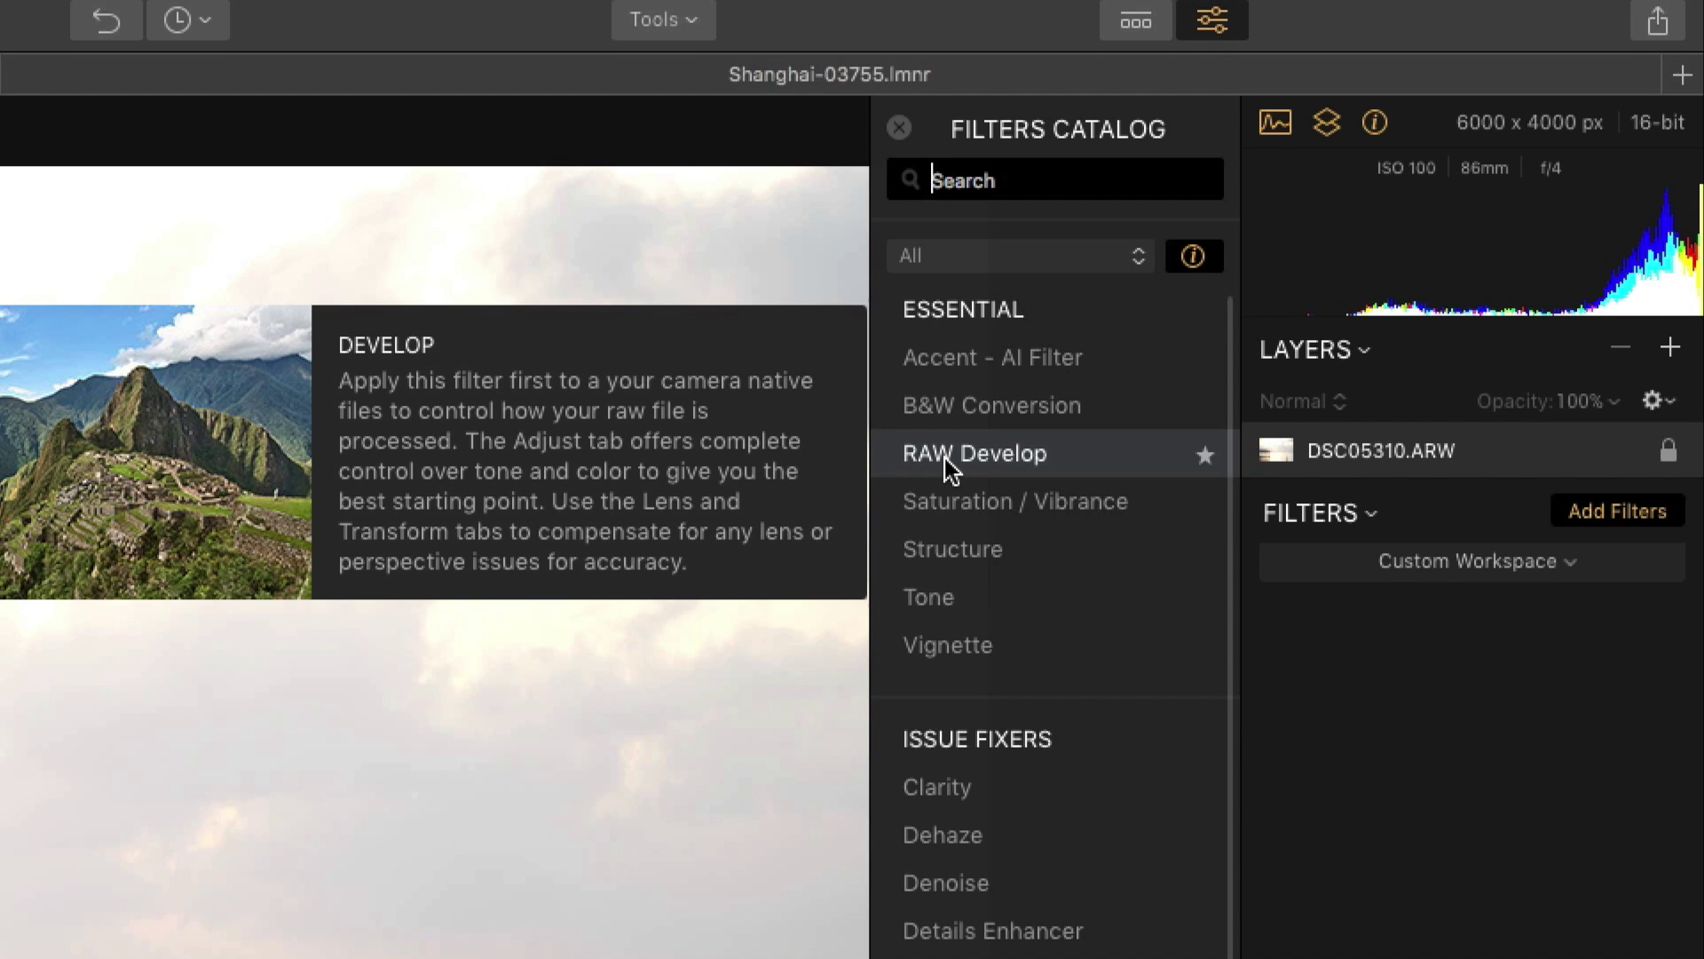
pyautogui.click(950, 464)
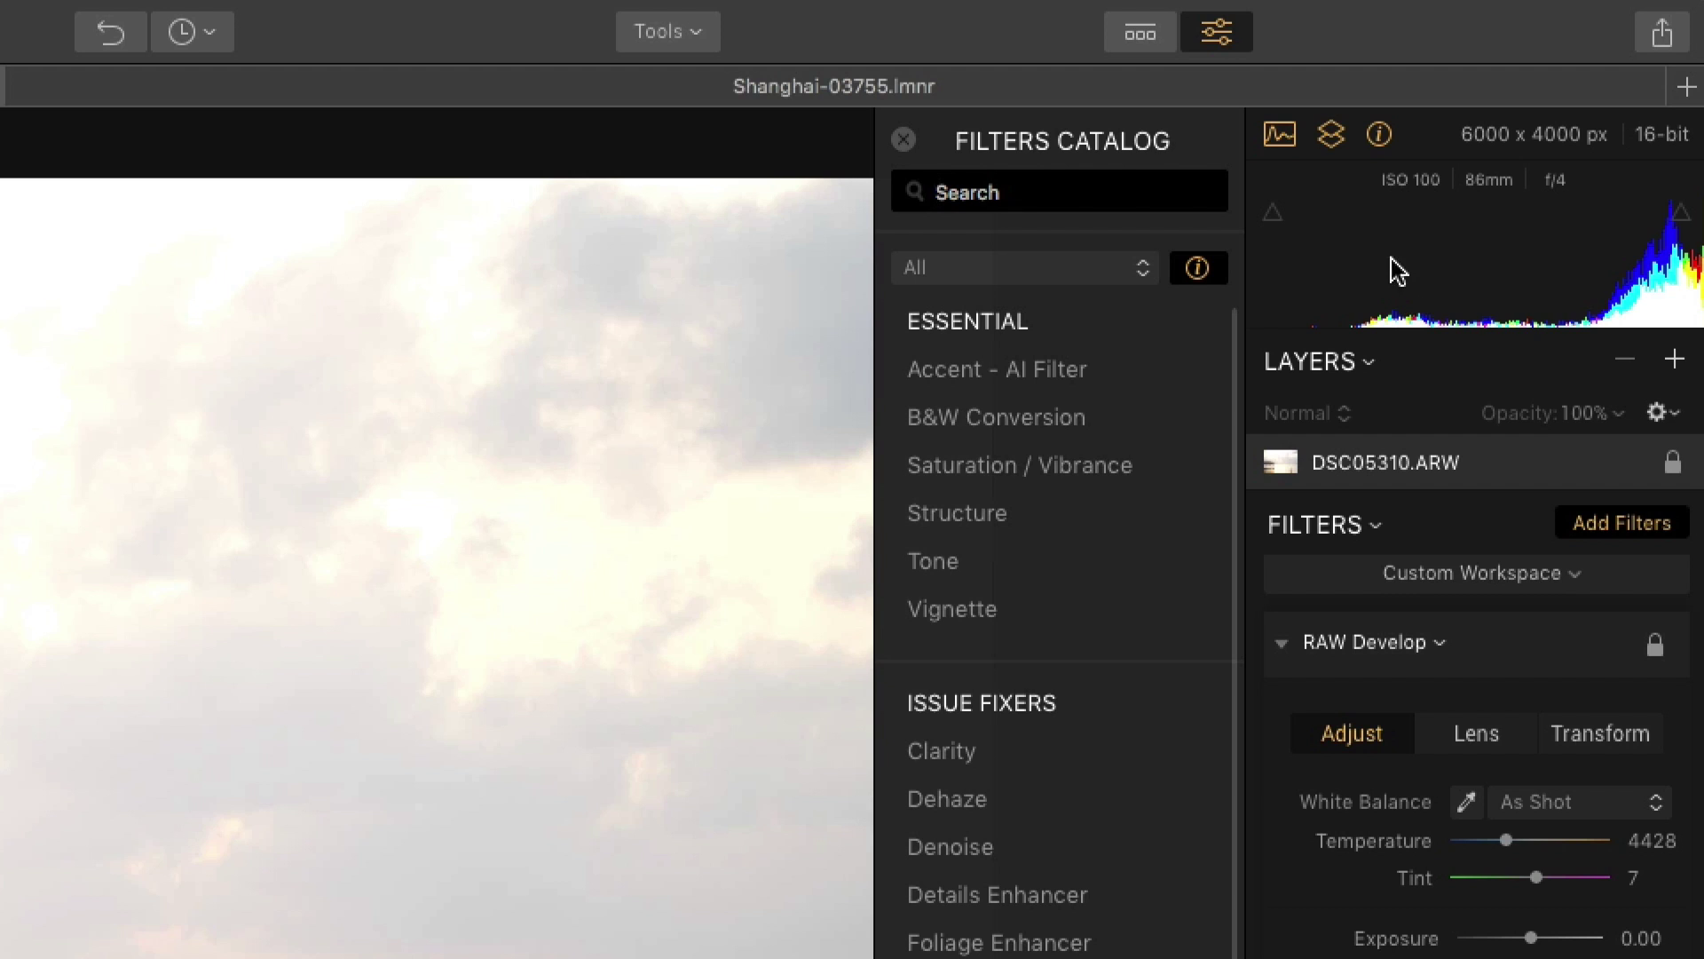
# Hide and reshow the histogram, and cycle it through the individual colour channels and luminance back to the combined view.
pyautogui.click(1289, 148)
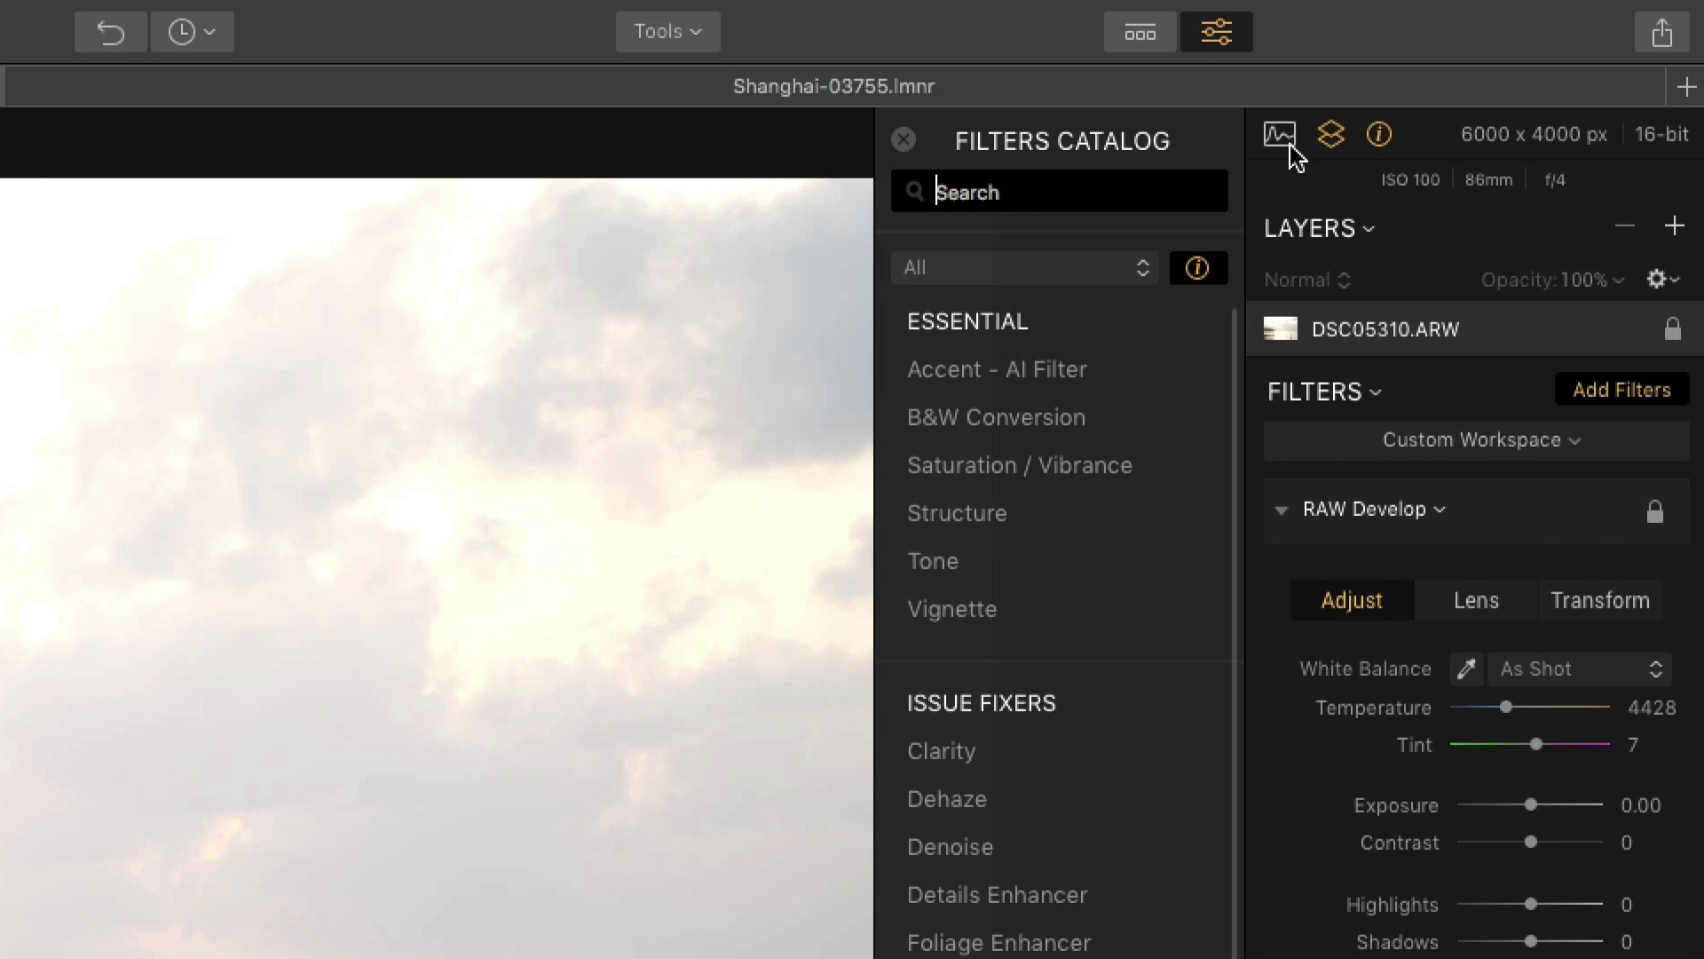
pyautogui.click(1290, 147)
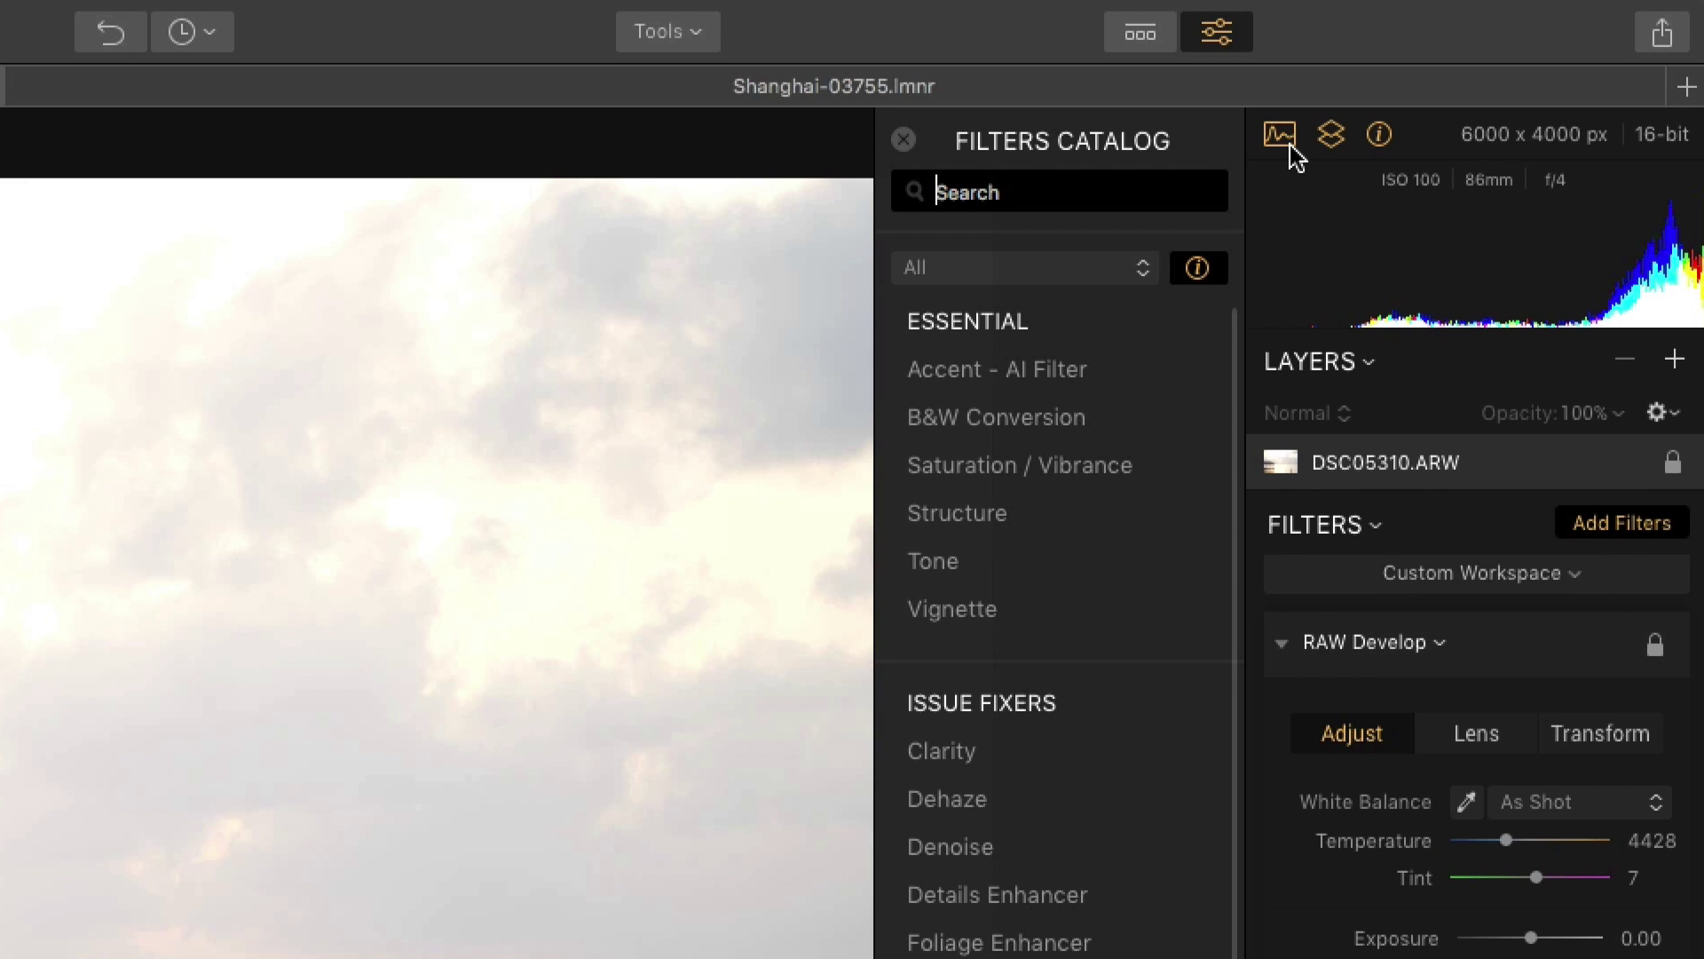
pyautogui.moveTo(1593, 266)
pyautogui.click(1608, 291)
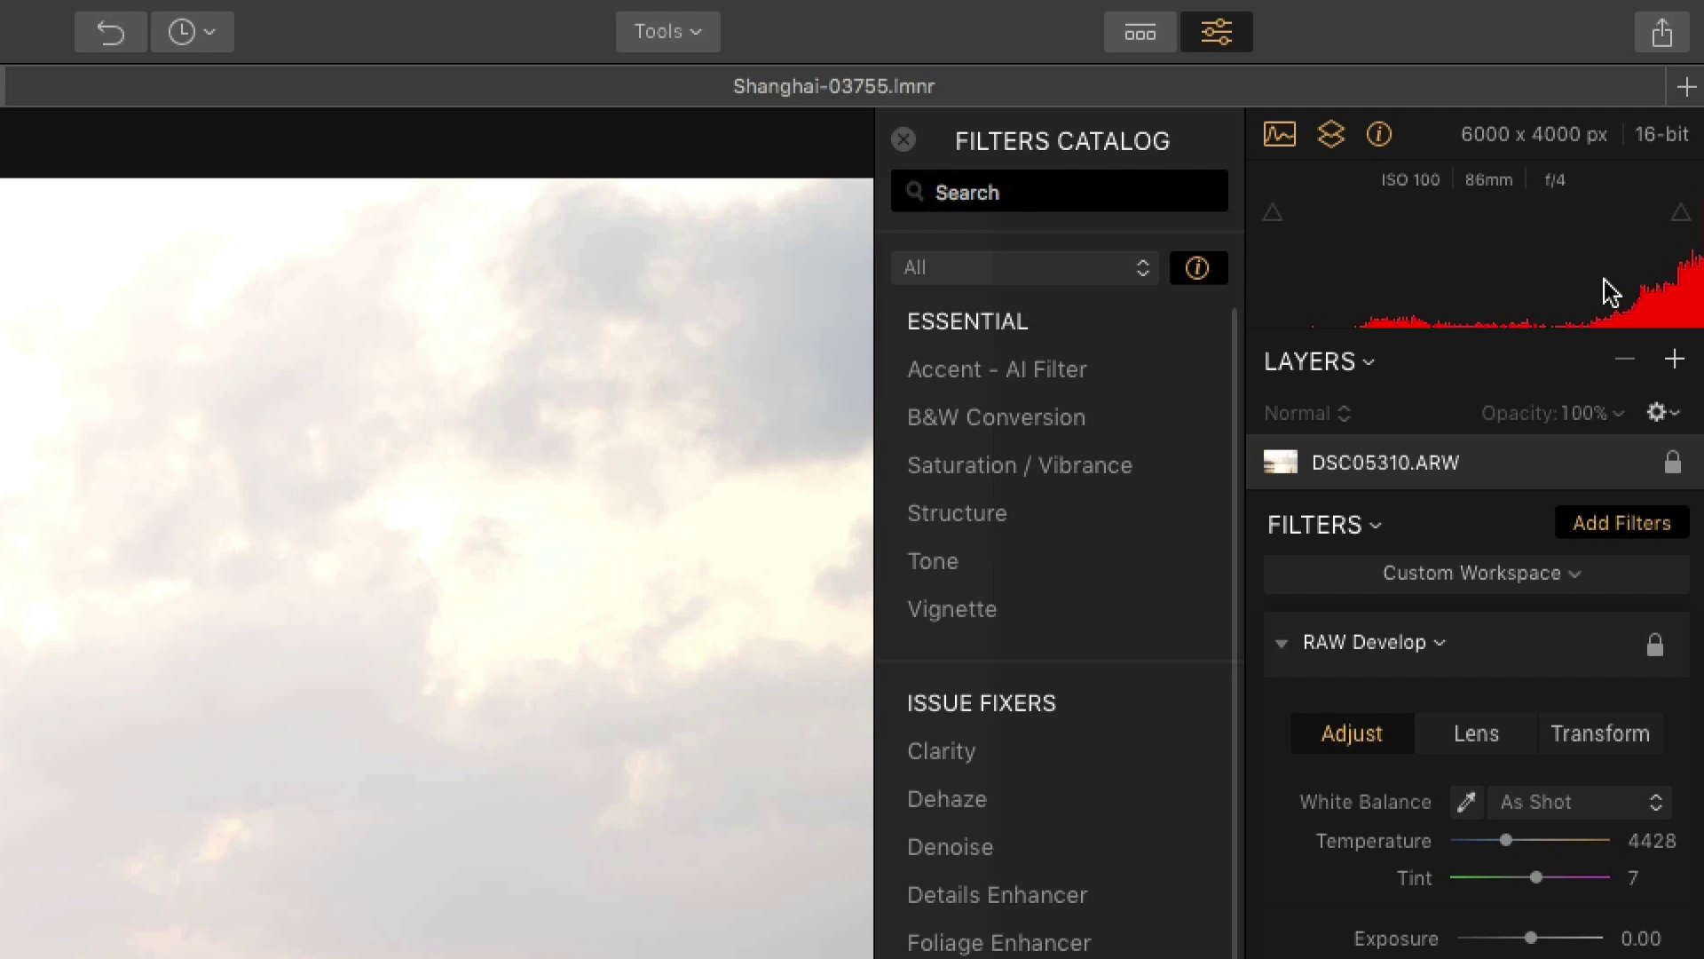
pyautogui.click(1608, 291)
pyautogui.click(1608, 291)
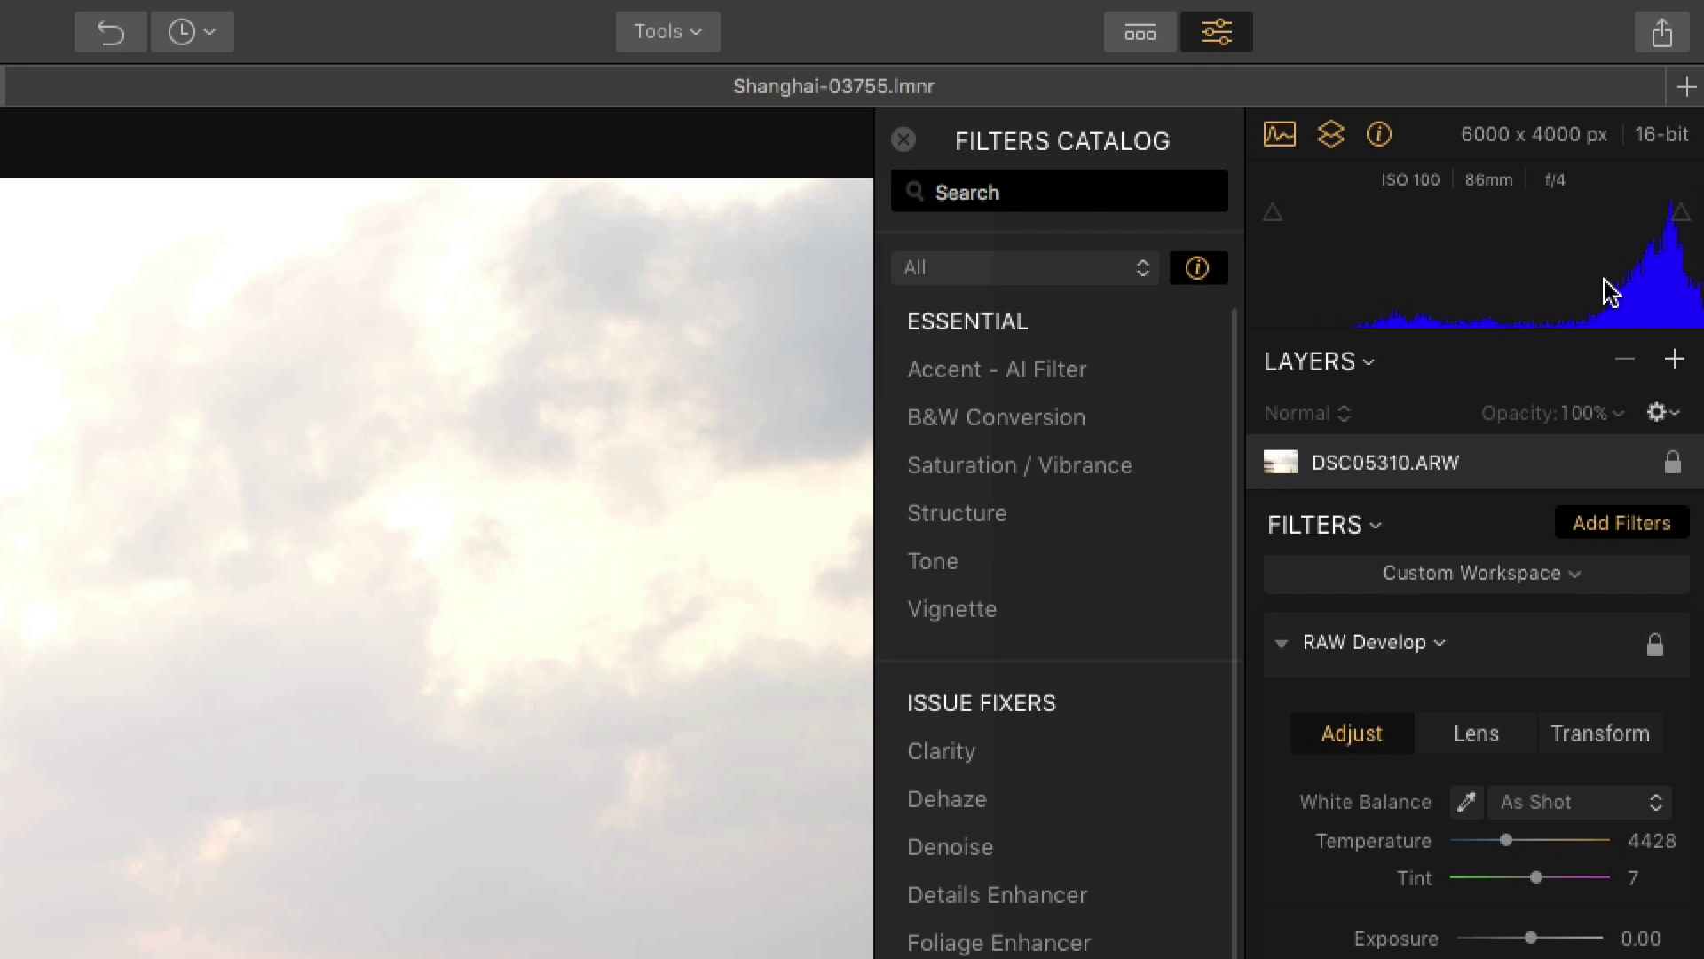
pyautogui.click(1609, 292)
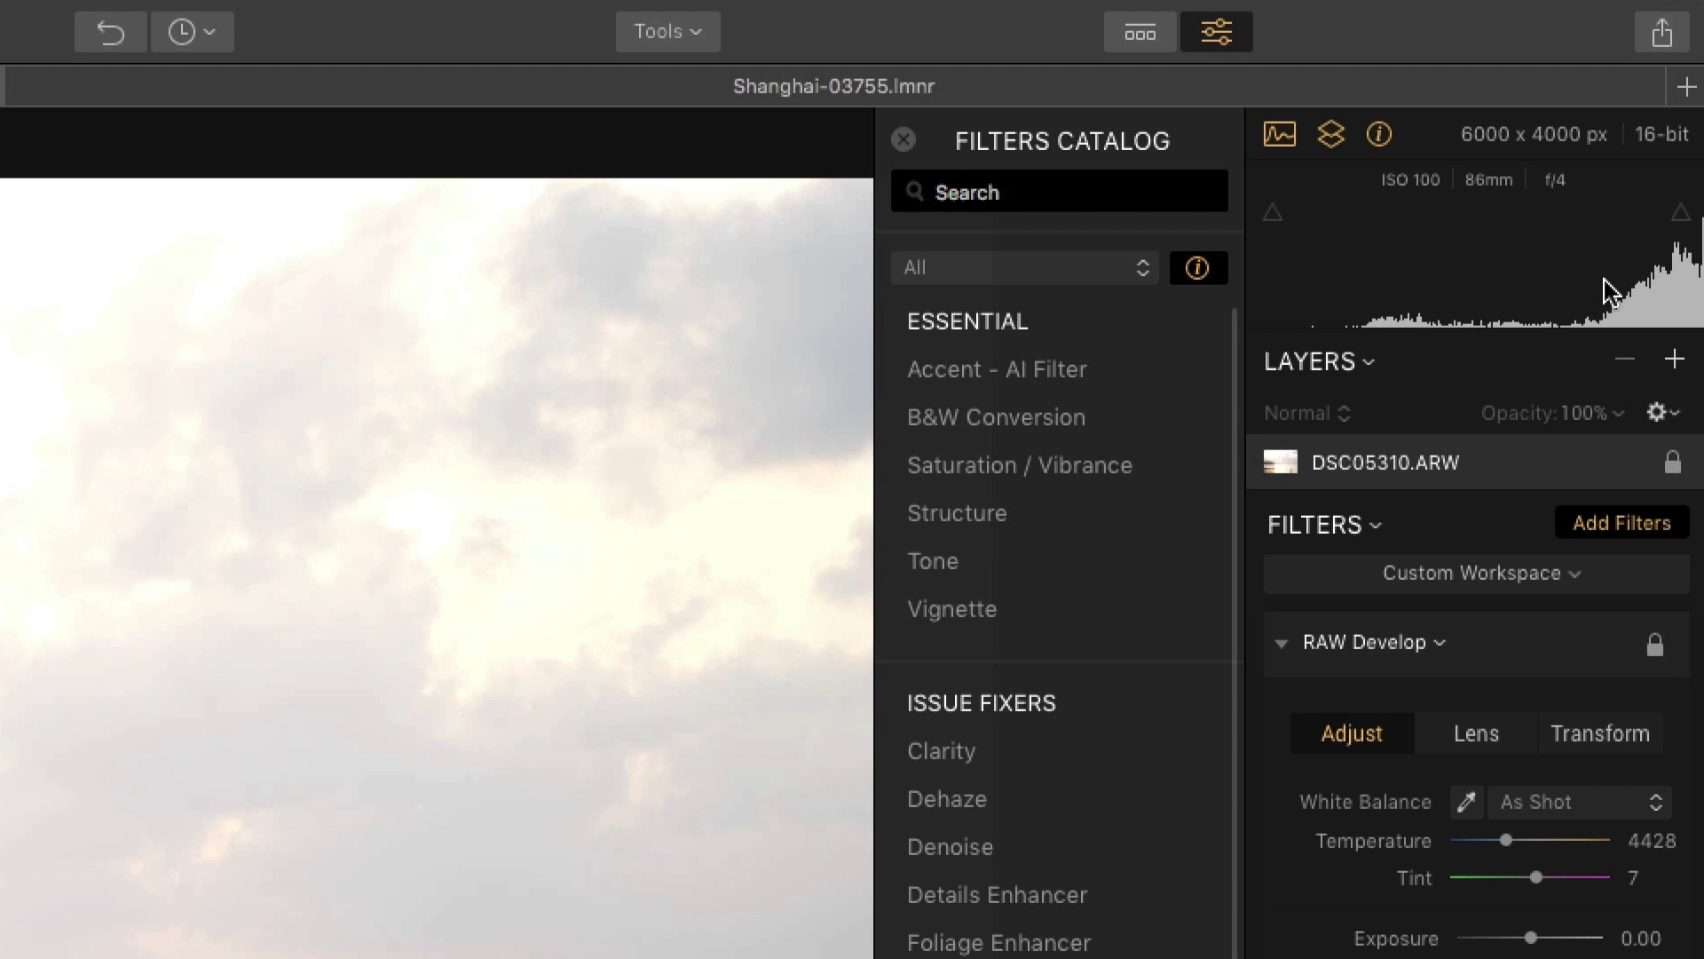
pyautogui.click(1608, 291)
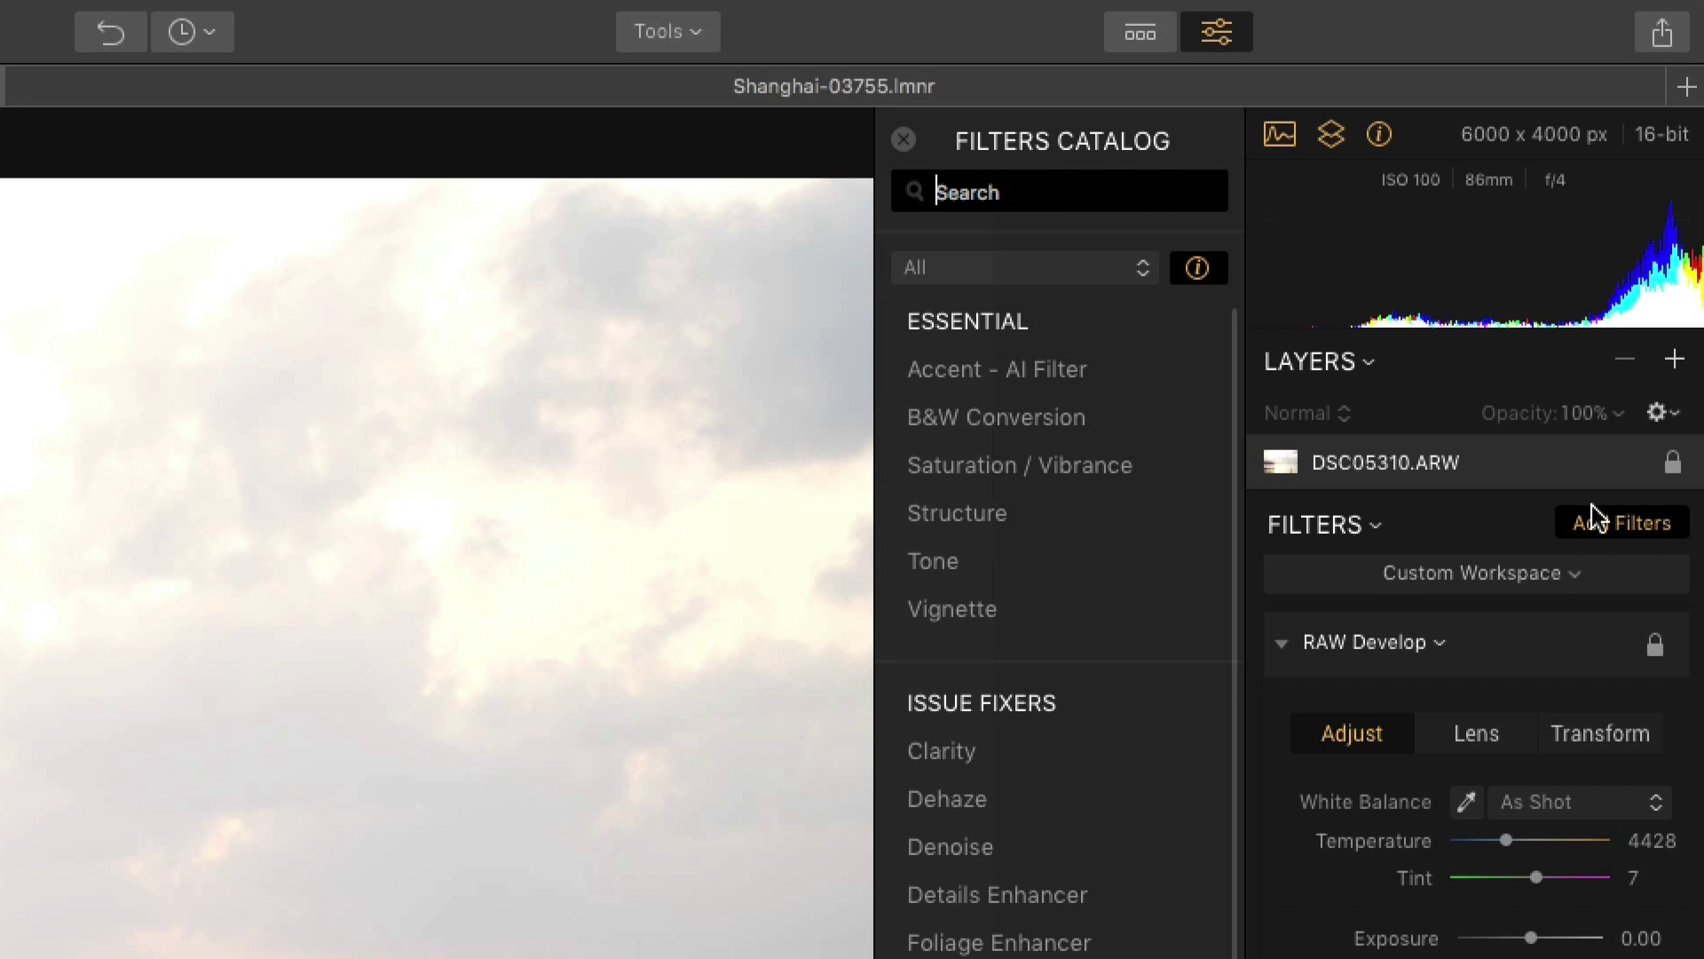
# Set the RAW Develop exposure to -2.23, and after trying contrast at 100 and -100, set the contrast to 17.
pyautogui.moveTo(1539, 941); pyautogui.dragTo(1520, 940)
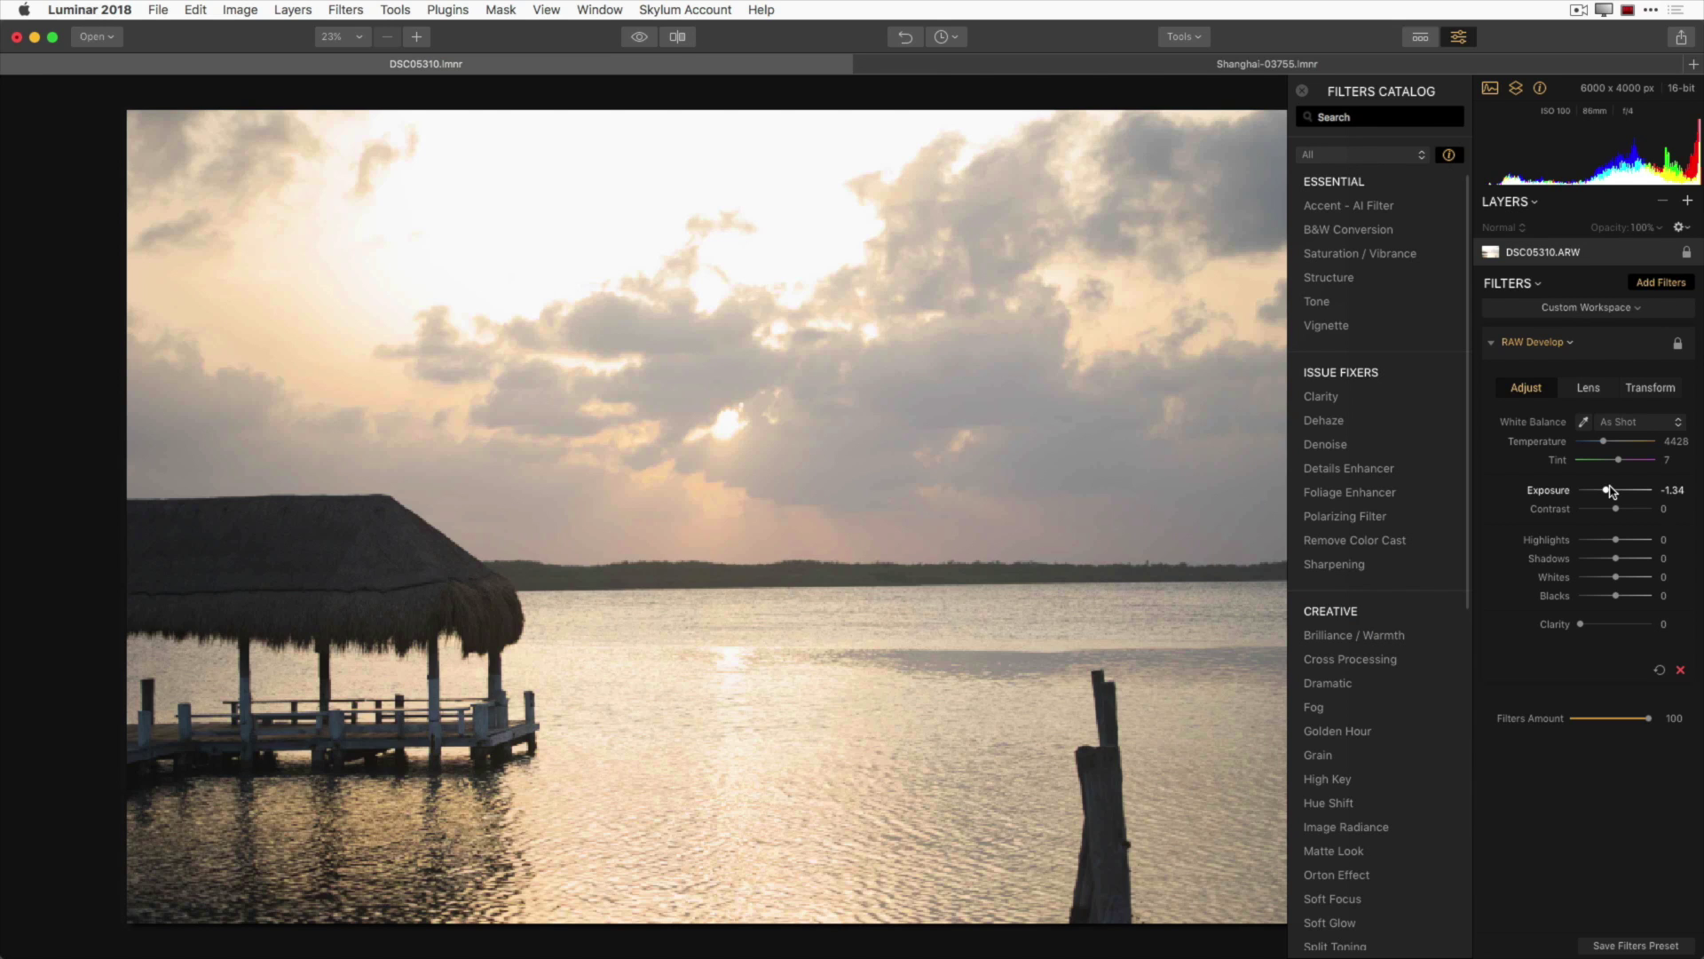
pyautogui.moveTo(1611, 491); pyautogui.dragTo(1603, 484)
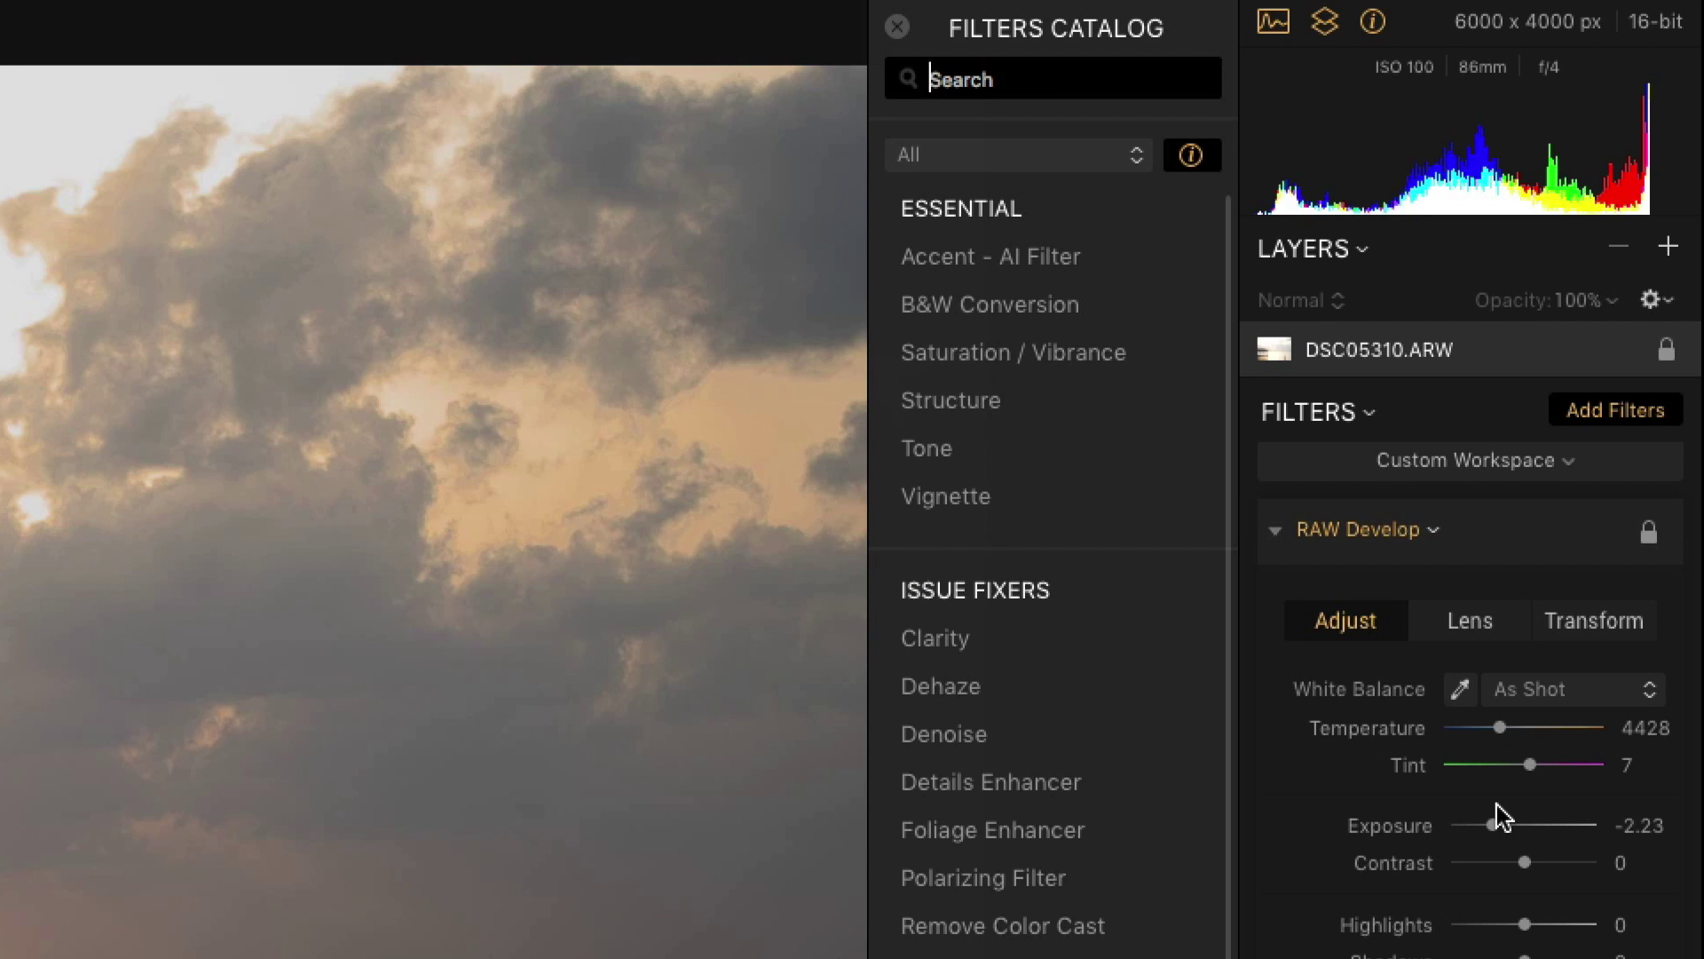
pyautogui.moveTo(1615, 509); pyautogui.dragTo(1617, 510)
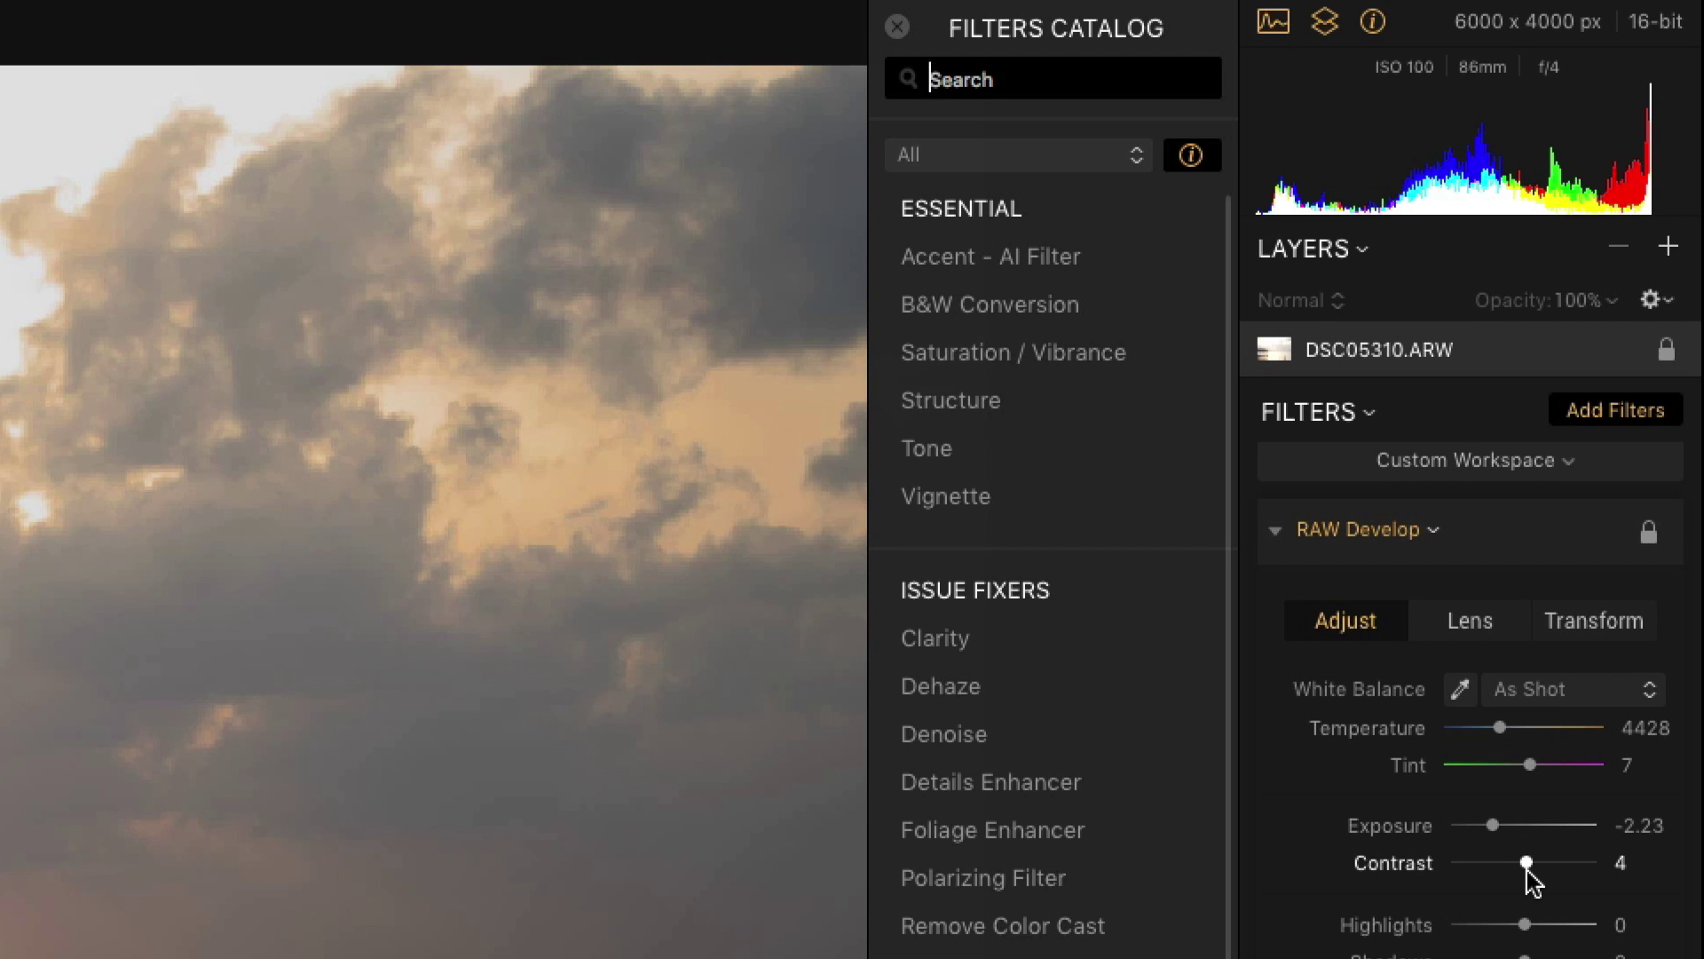
pyautogui.moveTo(1527, 870); pyautogui.dragTo(1638, 872)
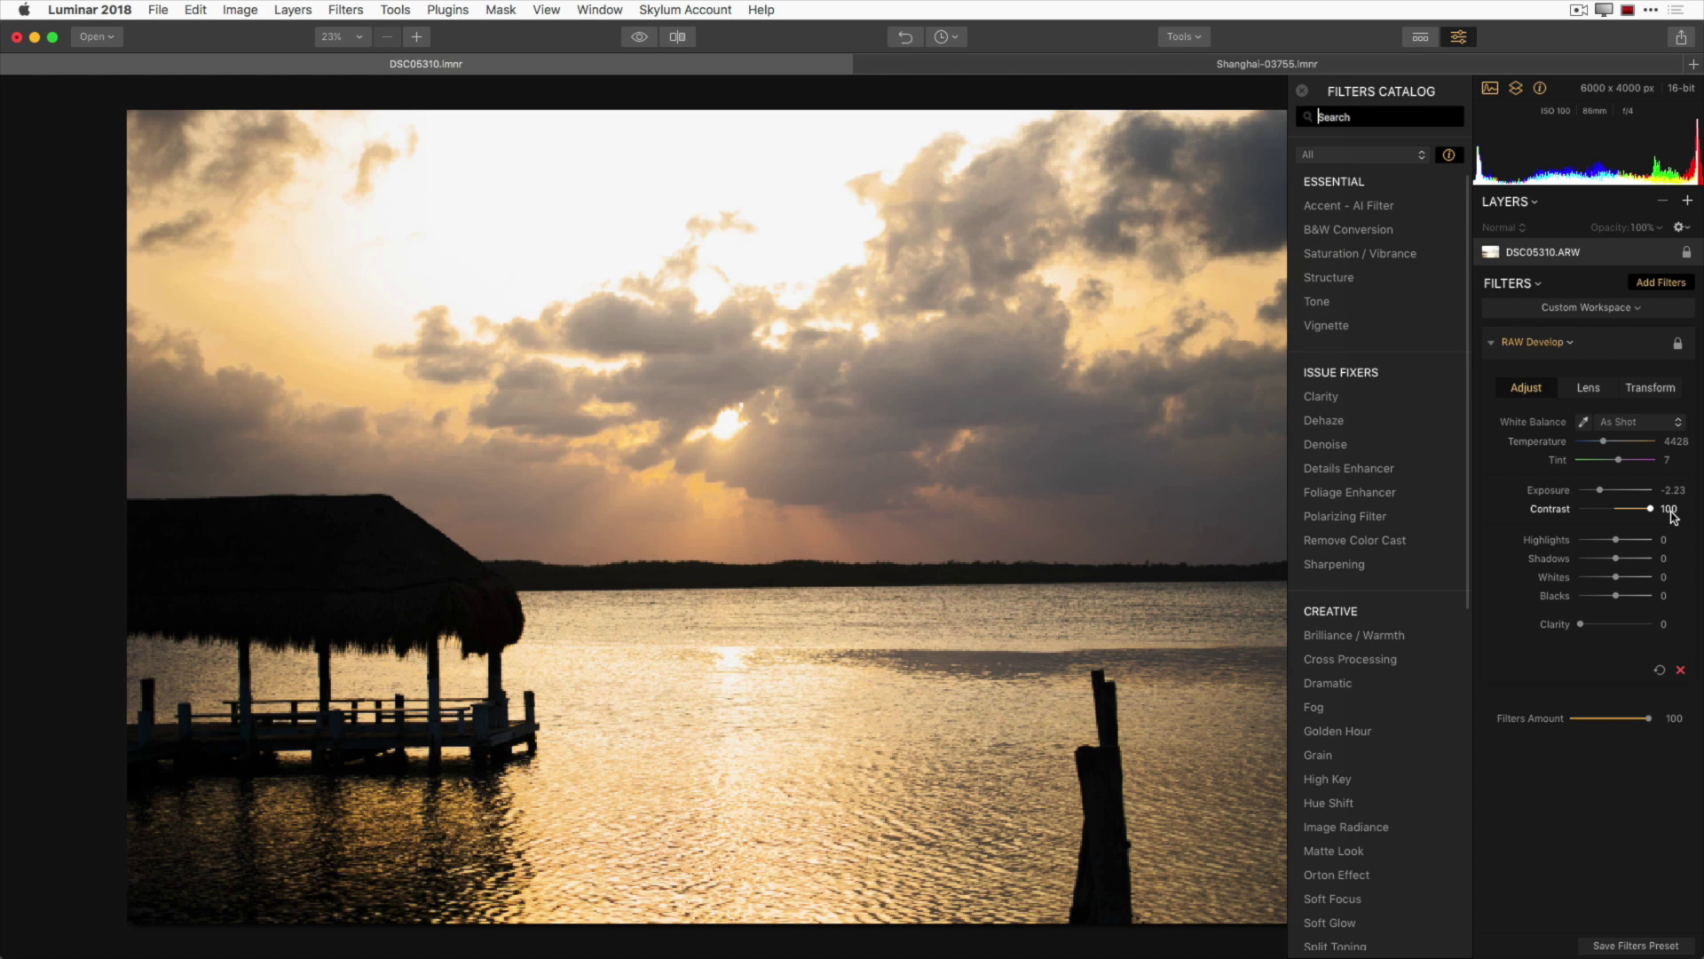
pyautogui.moveTo(1651, 510); pyautogui.dragTo(1561, 522)
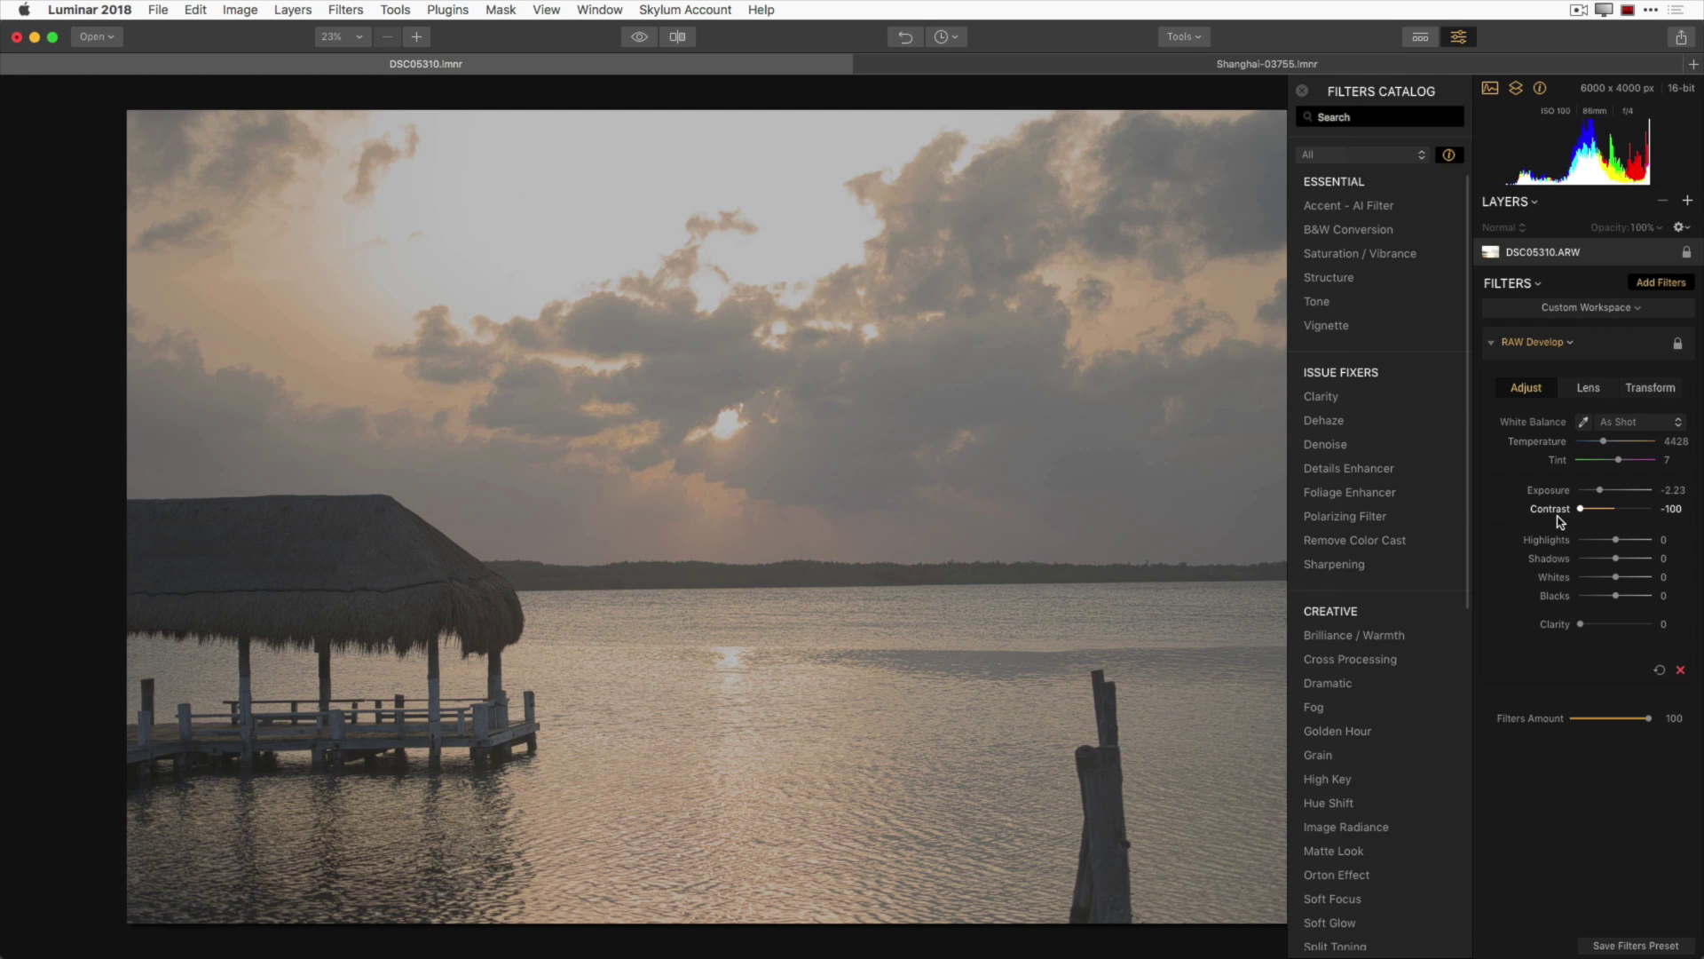
pyautogui.click(1611, 509)
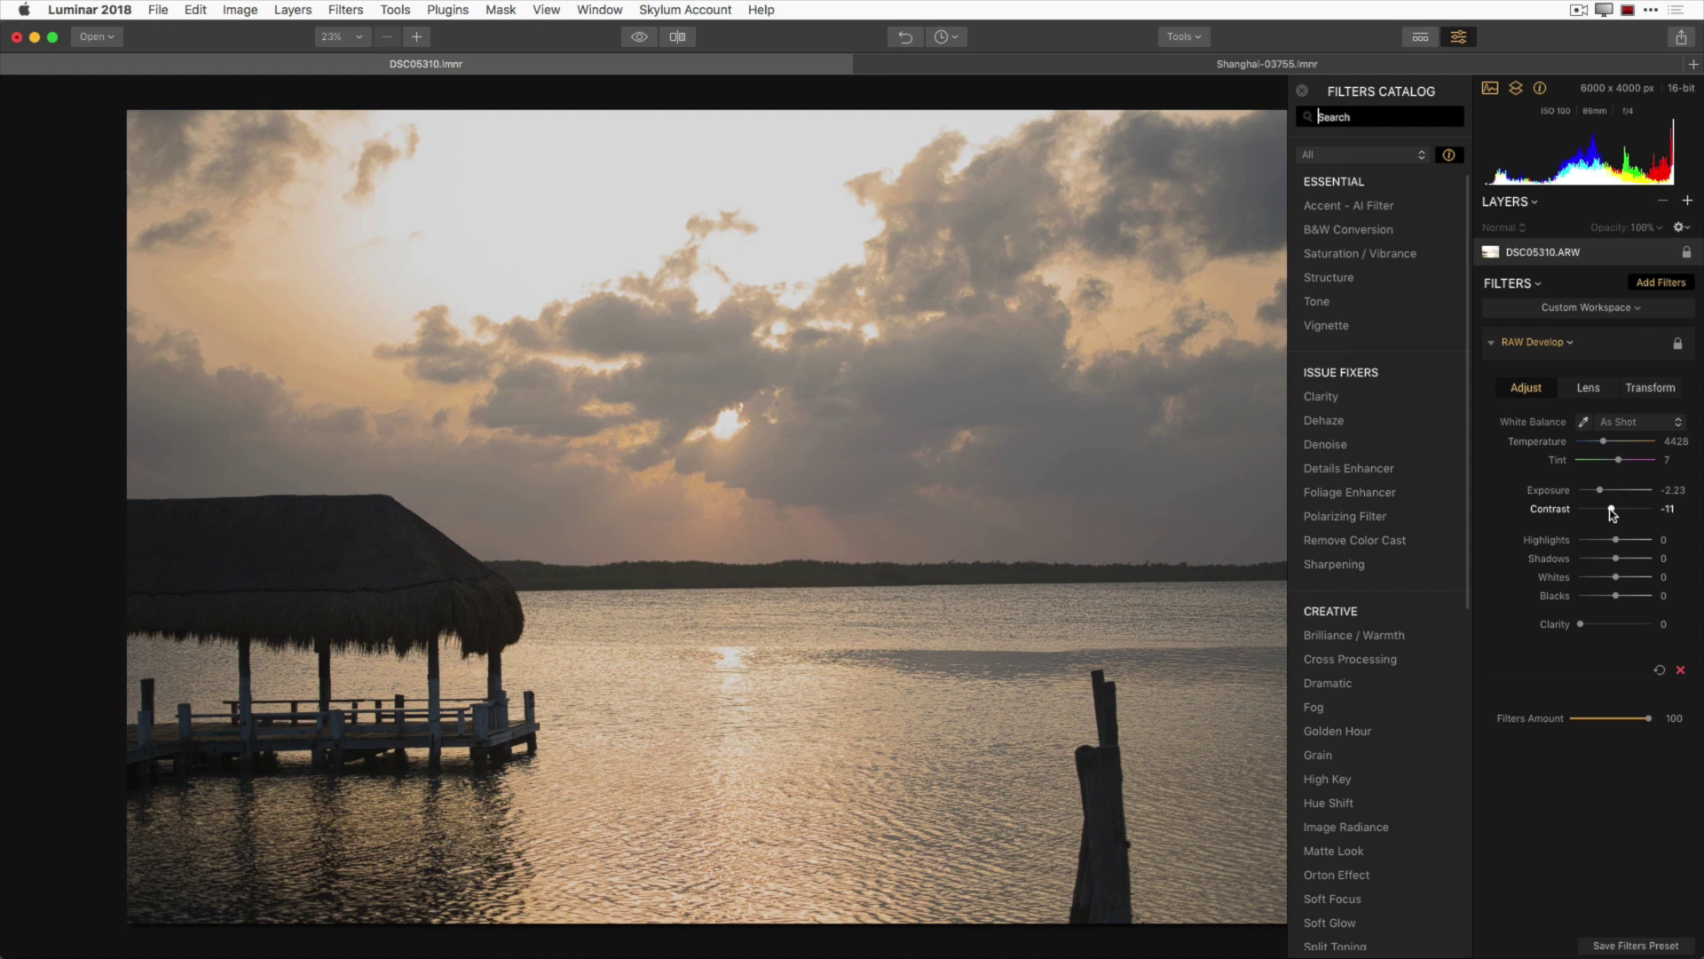
pyautogui.moveTo(1611, 512); pyautogui.dragTo(1621, 517)
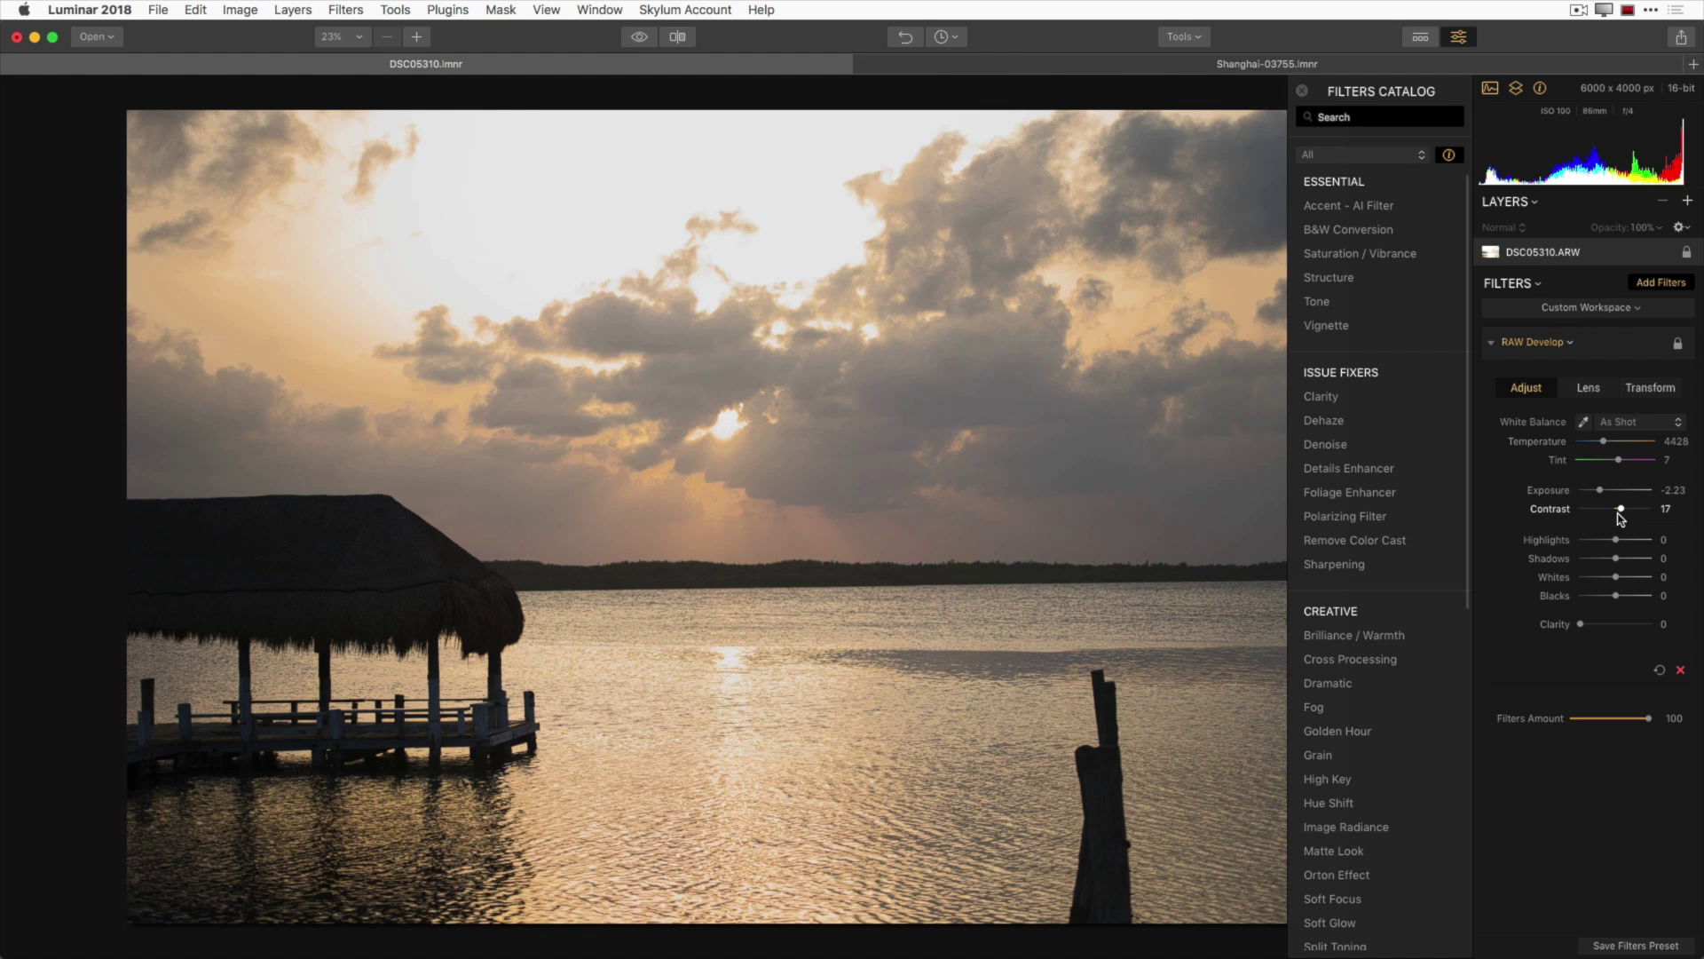
# Compare the photo with clarity at 100 and at 0, and set the clarity to 60.
pyautogui.moveTo(1580, 624); pyautogui.dragTo(1641, 623)
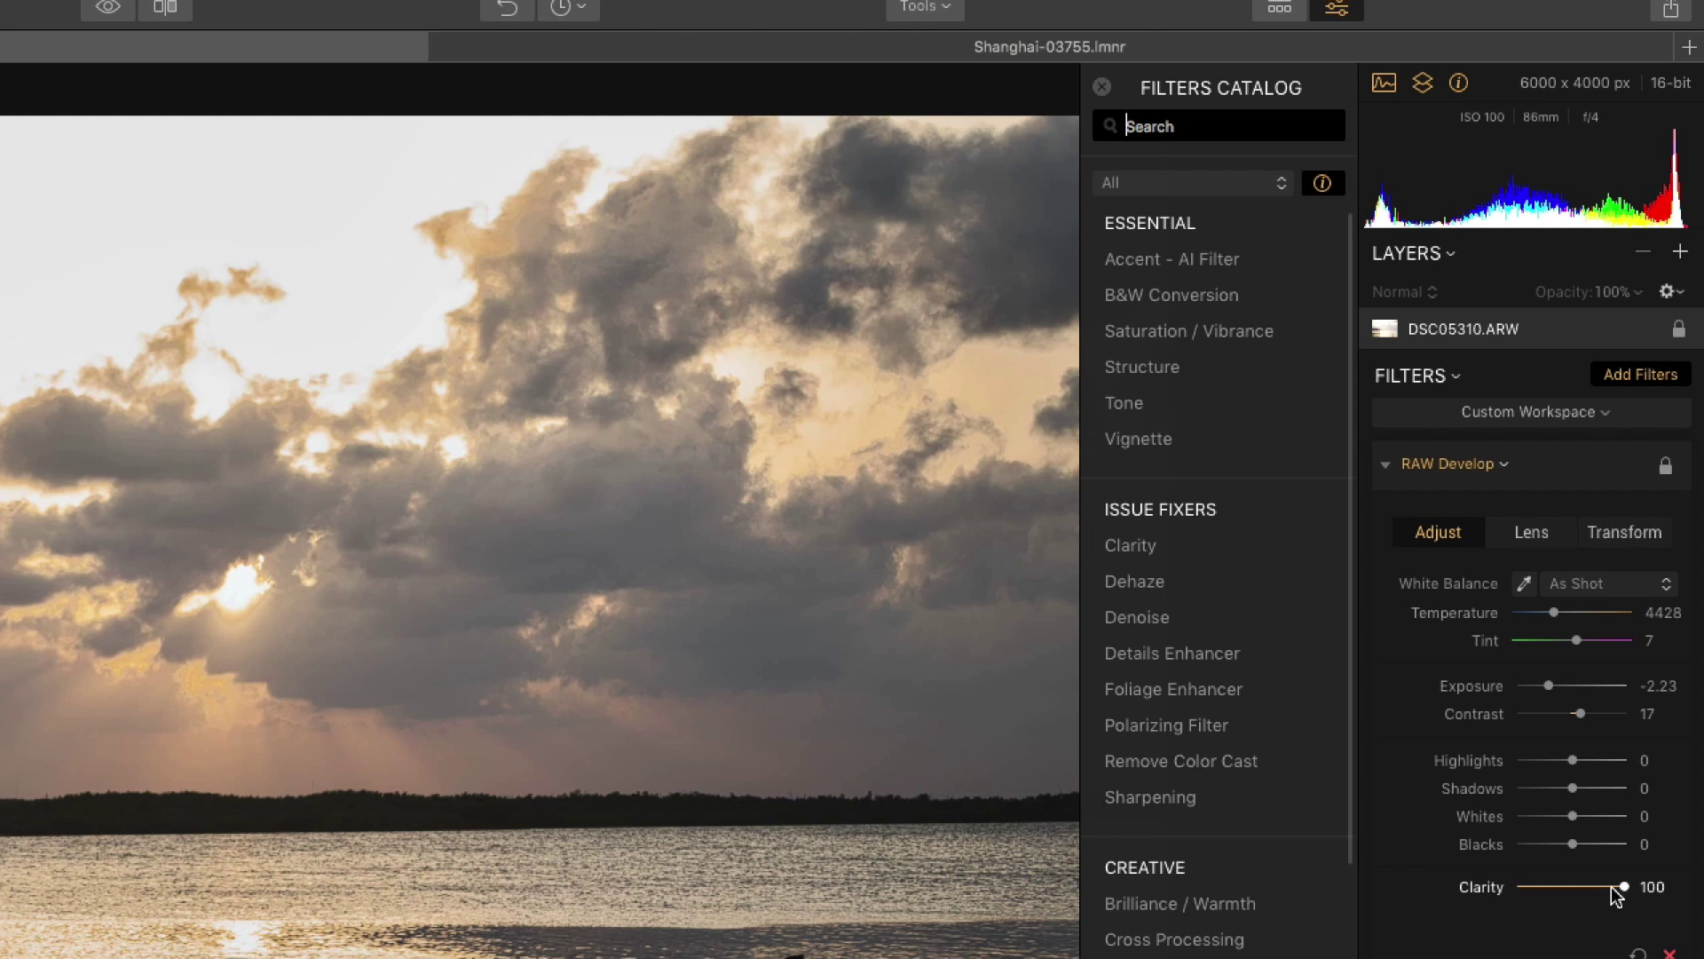
pyautogui.moveTo(1622, 889); pyautogui.dragTo(1520, 891)
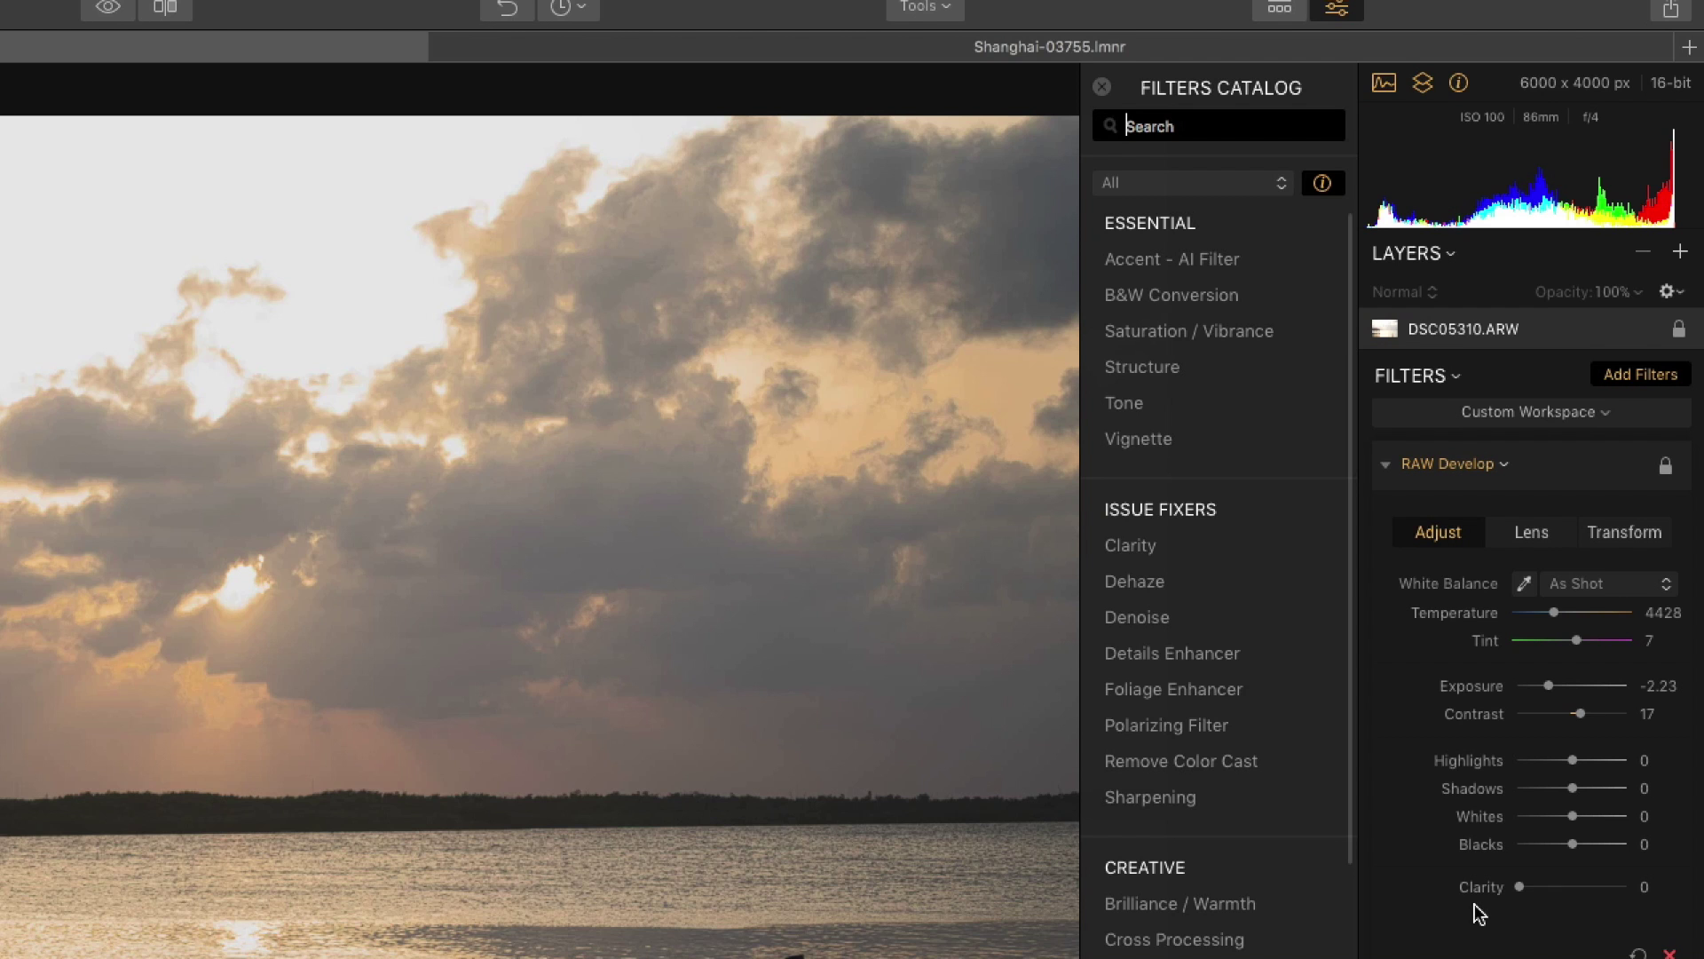
pyautogui.moveTo(1520, 888); pyautogui.dragTo(1578, 894)
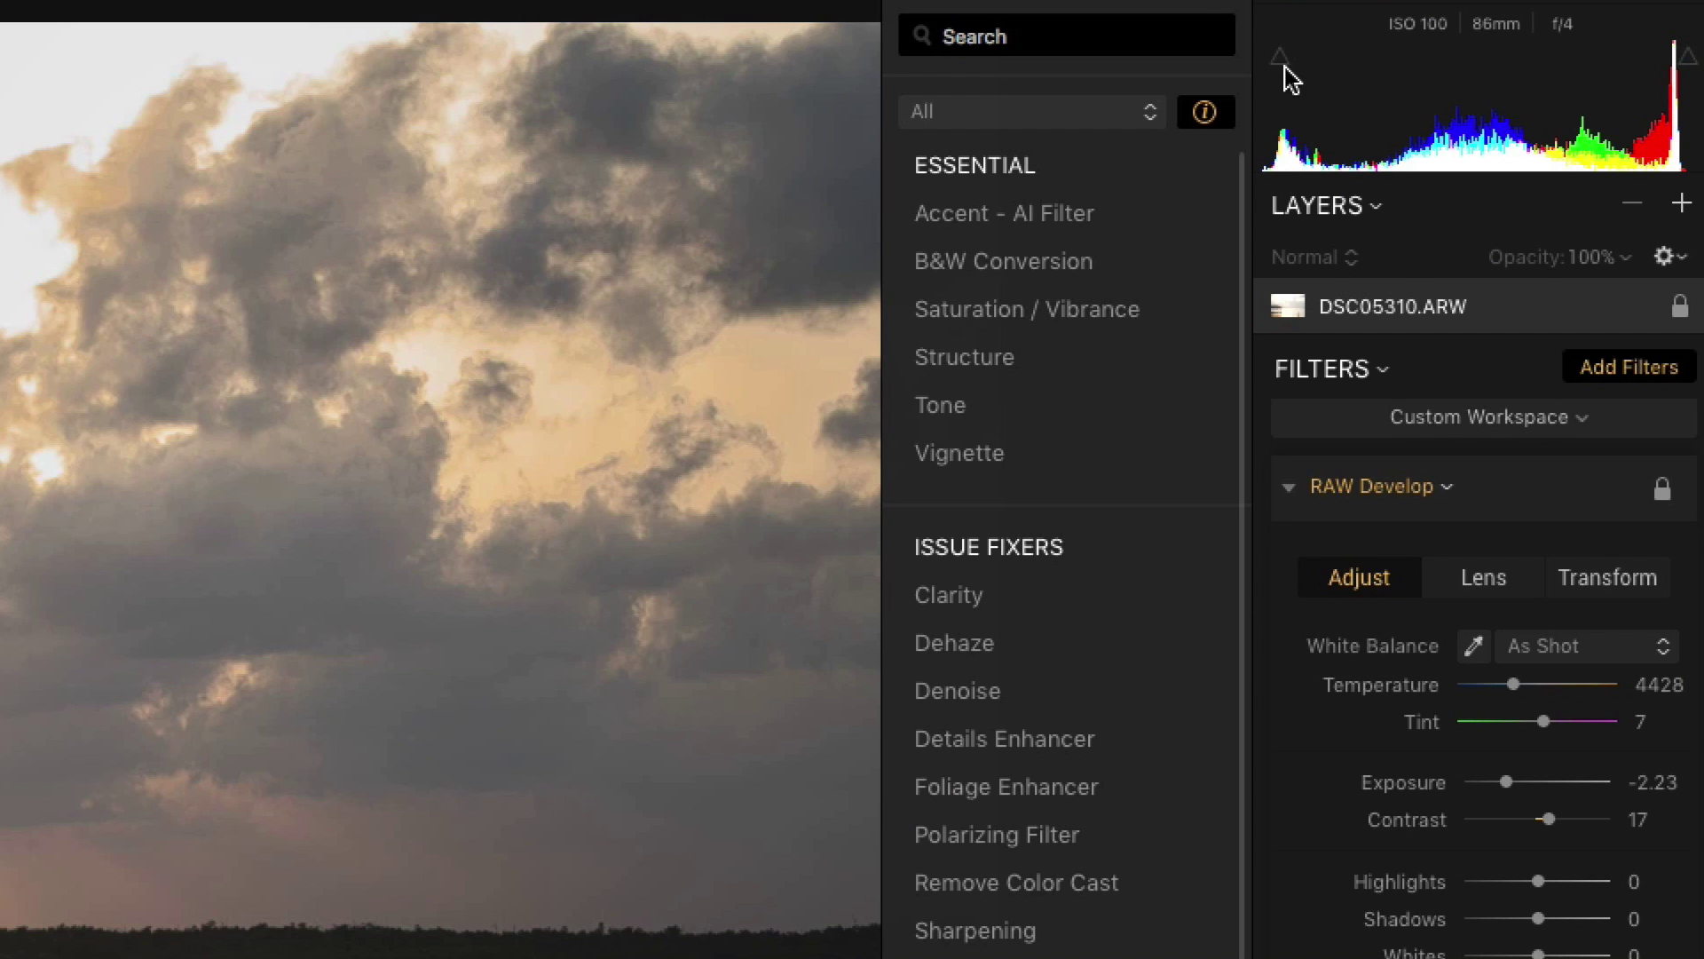
# Turn on the shadow and highlight clipping warnings of the histogram, cycling its channel display back to the combined colours.
pyautogui.click(1282, 82)
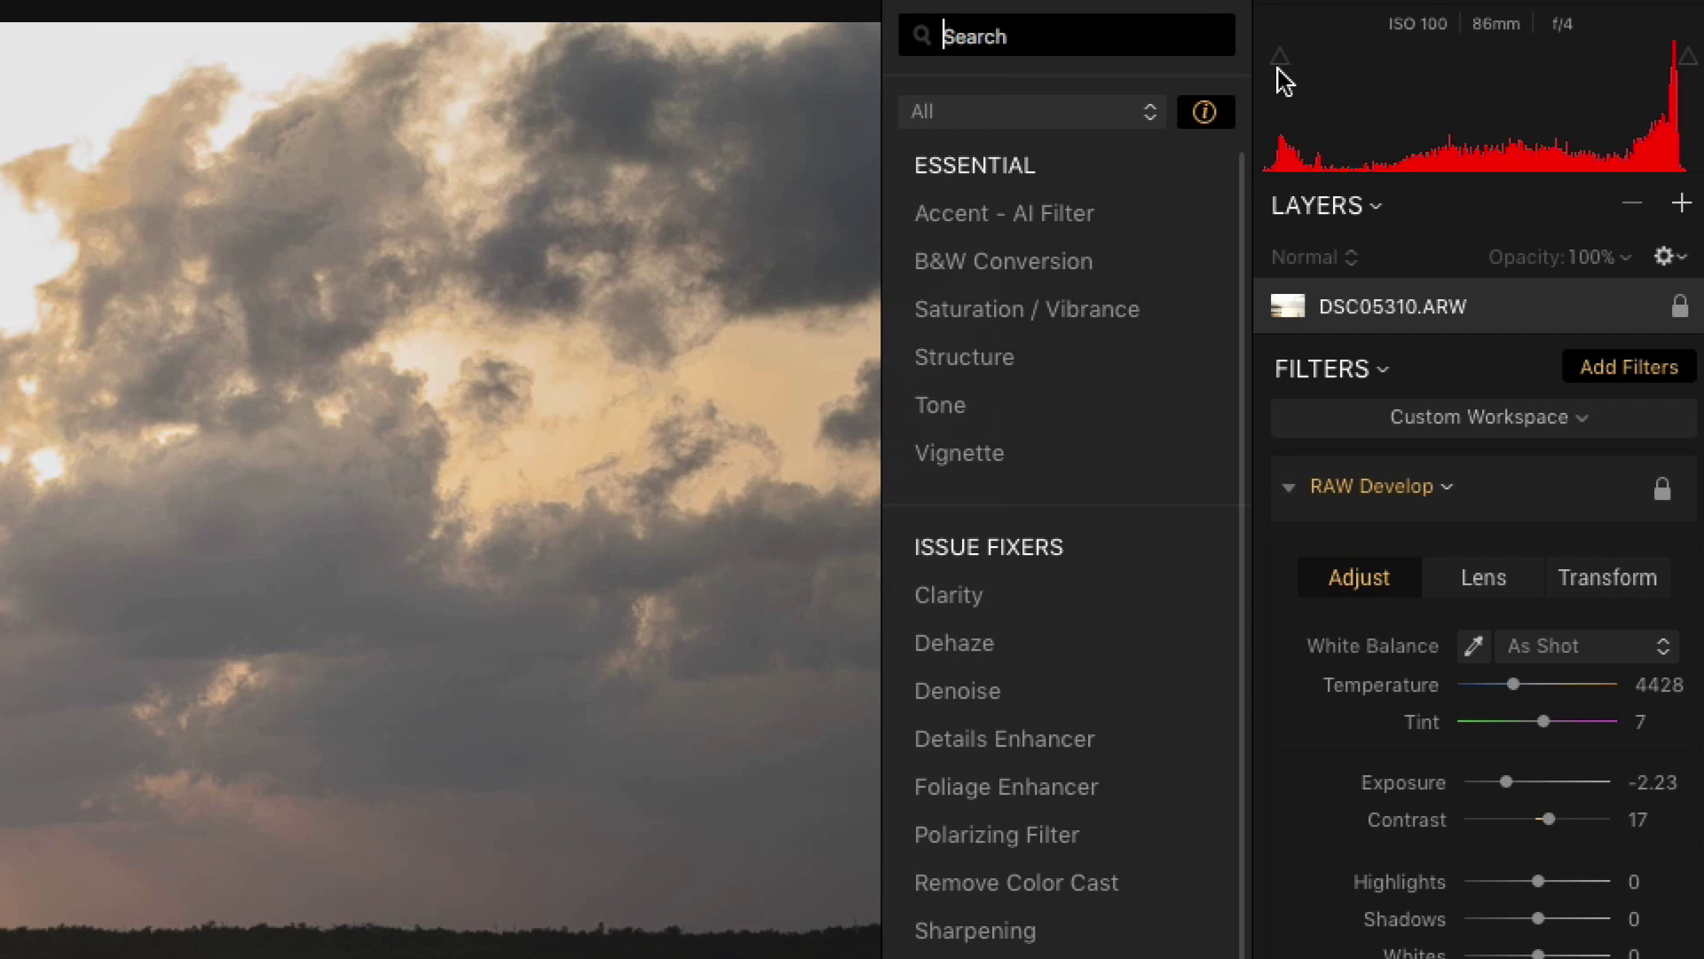
pyautogui.click(1277, 59)
pyautogui.click(1321, 138)
pyautogui.click(1324, 140)
pyautogui.click(1322, 140)
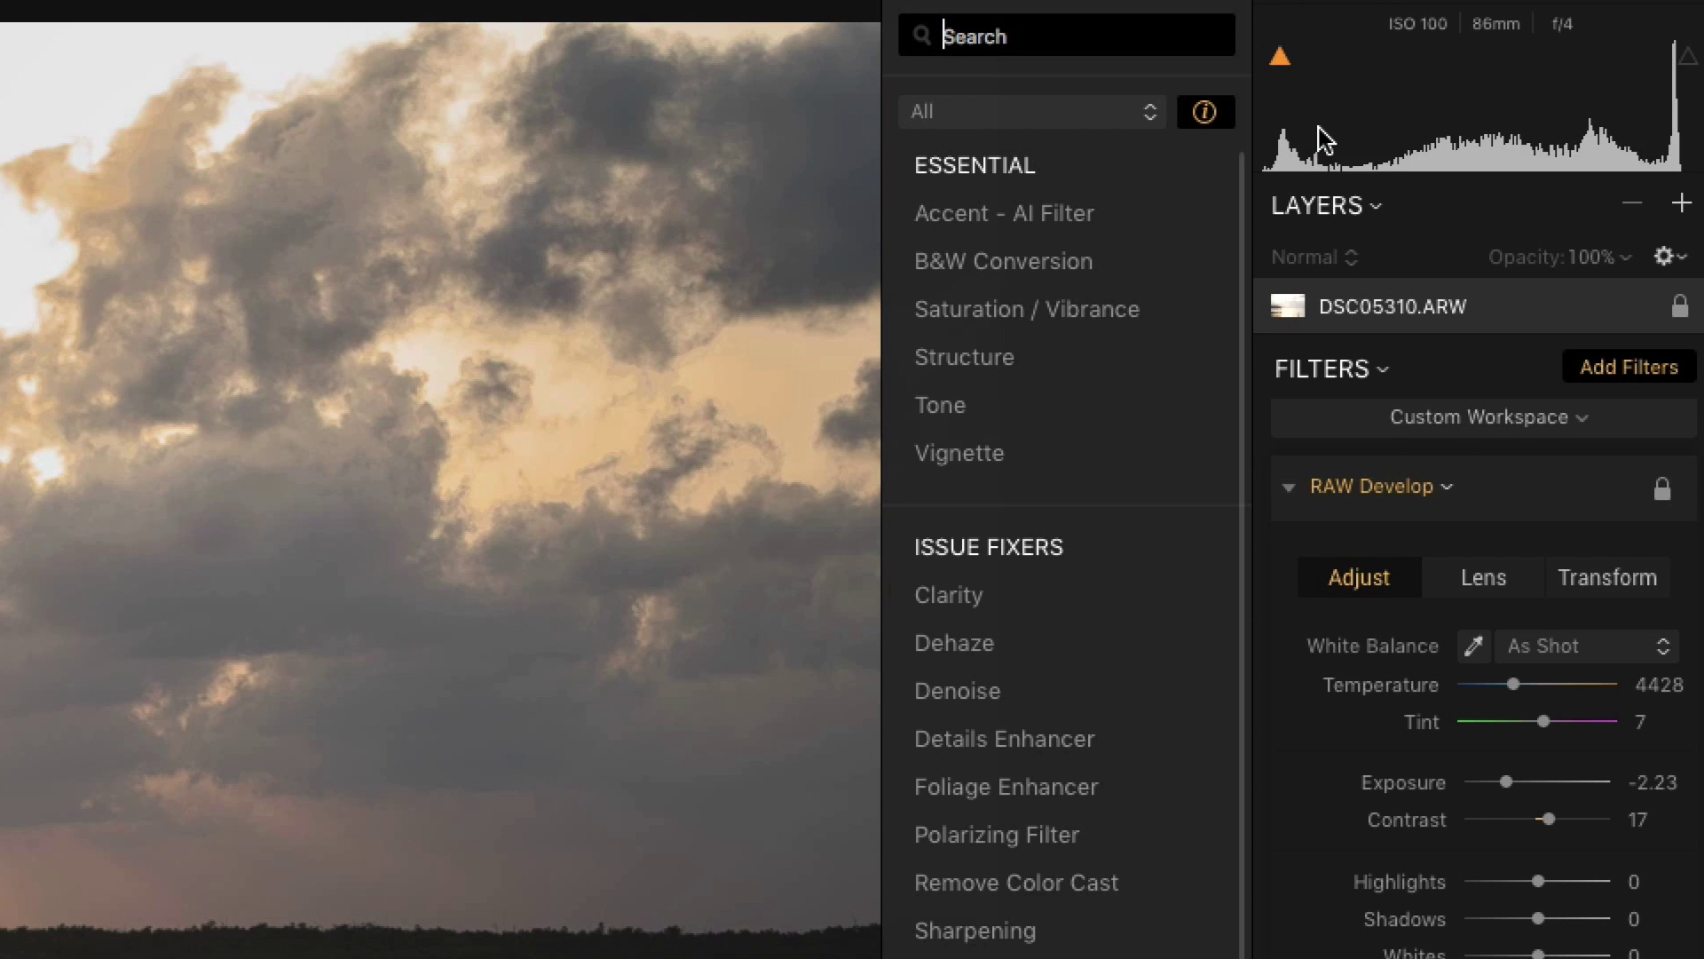
pyautogui.click(1323, 139)
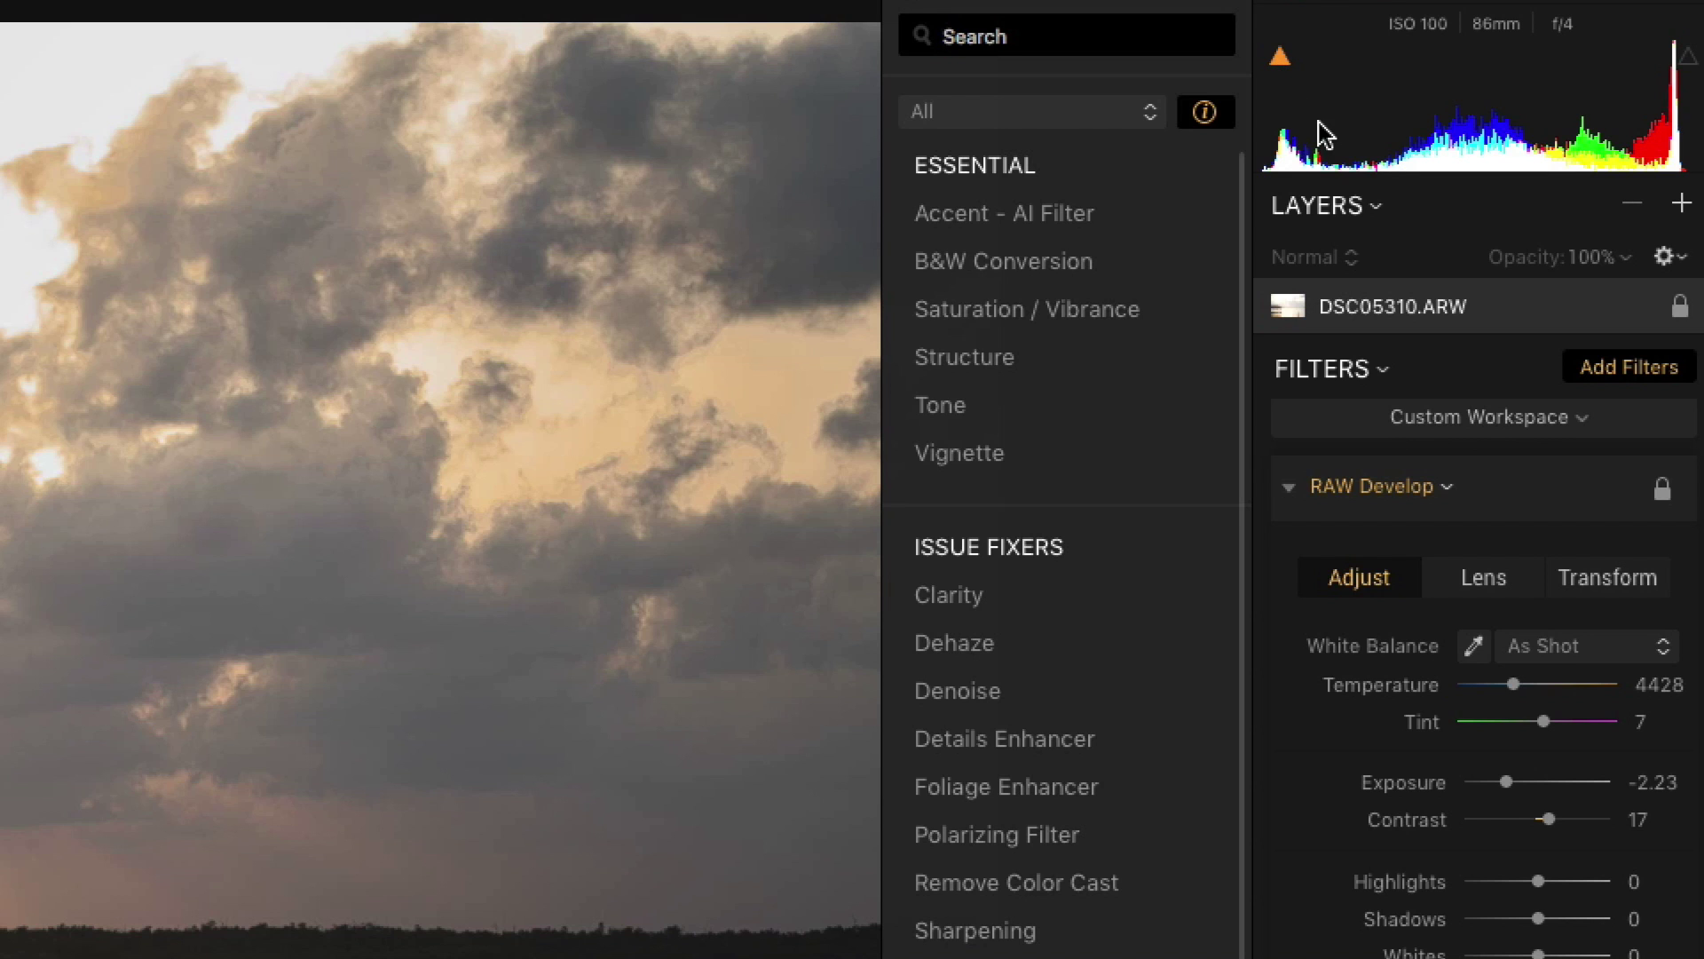
pyautogui.click(1687, 60)
# Test the clipping warnings with exposure raised above 0 and lowered to -4.43, and set the exposure to -1.87.
pyautogui.moveTo(1508, 785); pyautogui.dragTo(1581, 793)
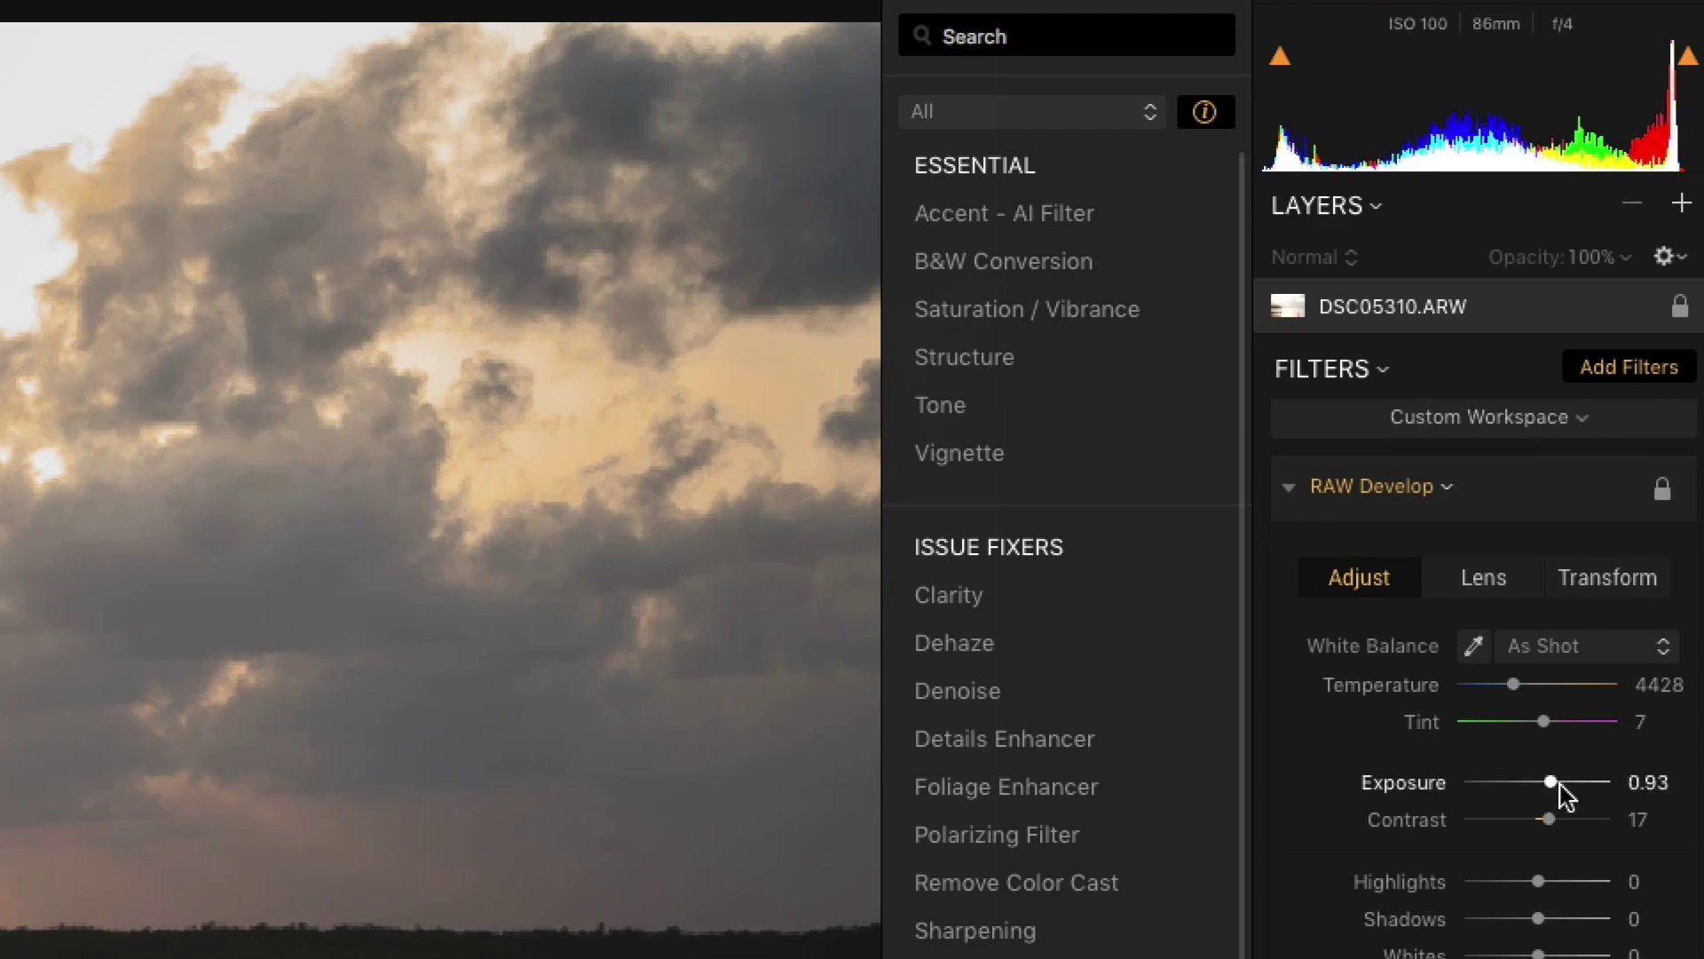
pyautogui.moveTo(1636, 495); pyautogui.dragTo(1615, 495)
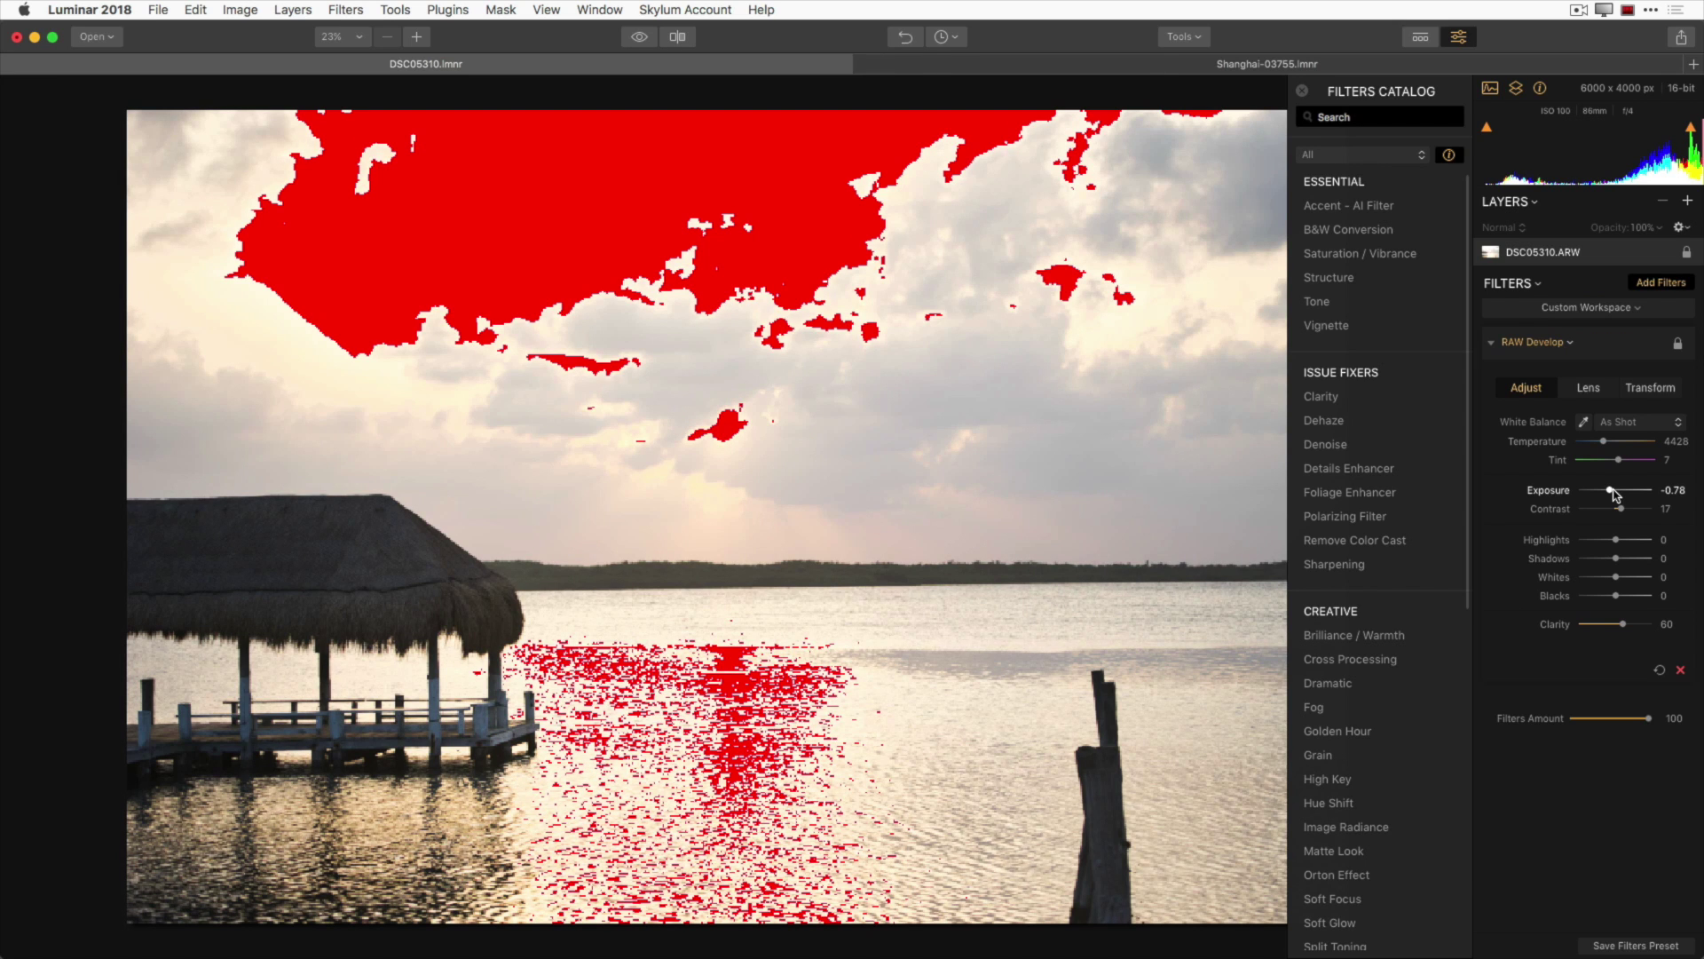
pyautogui.moveTo(1614, 494); pyautogui.dragTo(1609, 494)
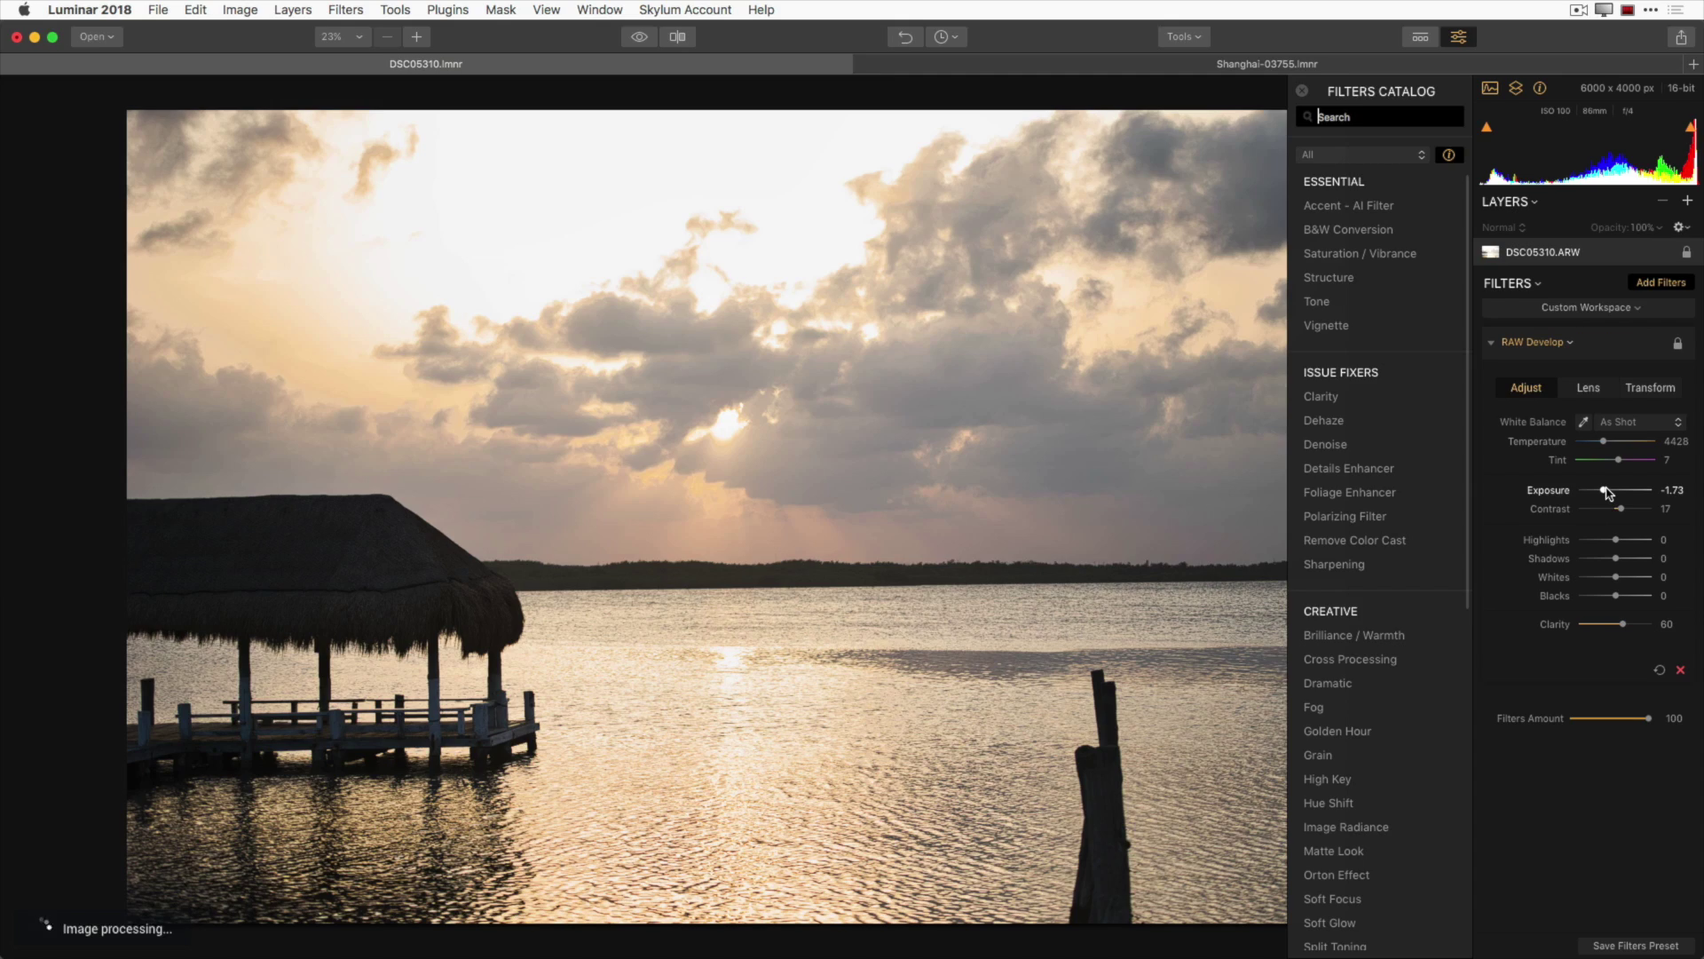
pyautogui.moveTo(1608, 493); pyautogui.dragTo(1589, 490)
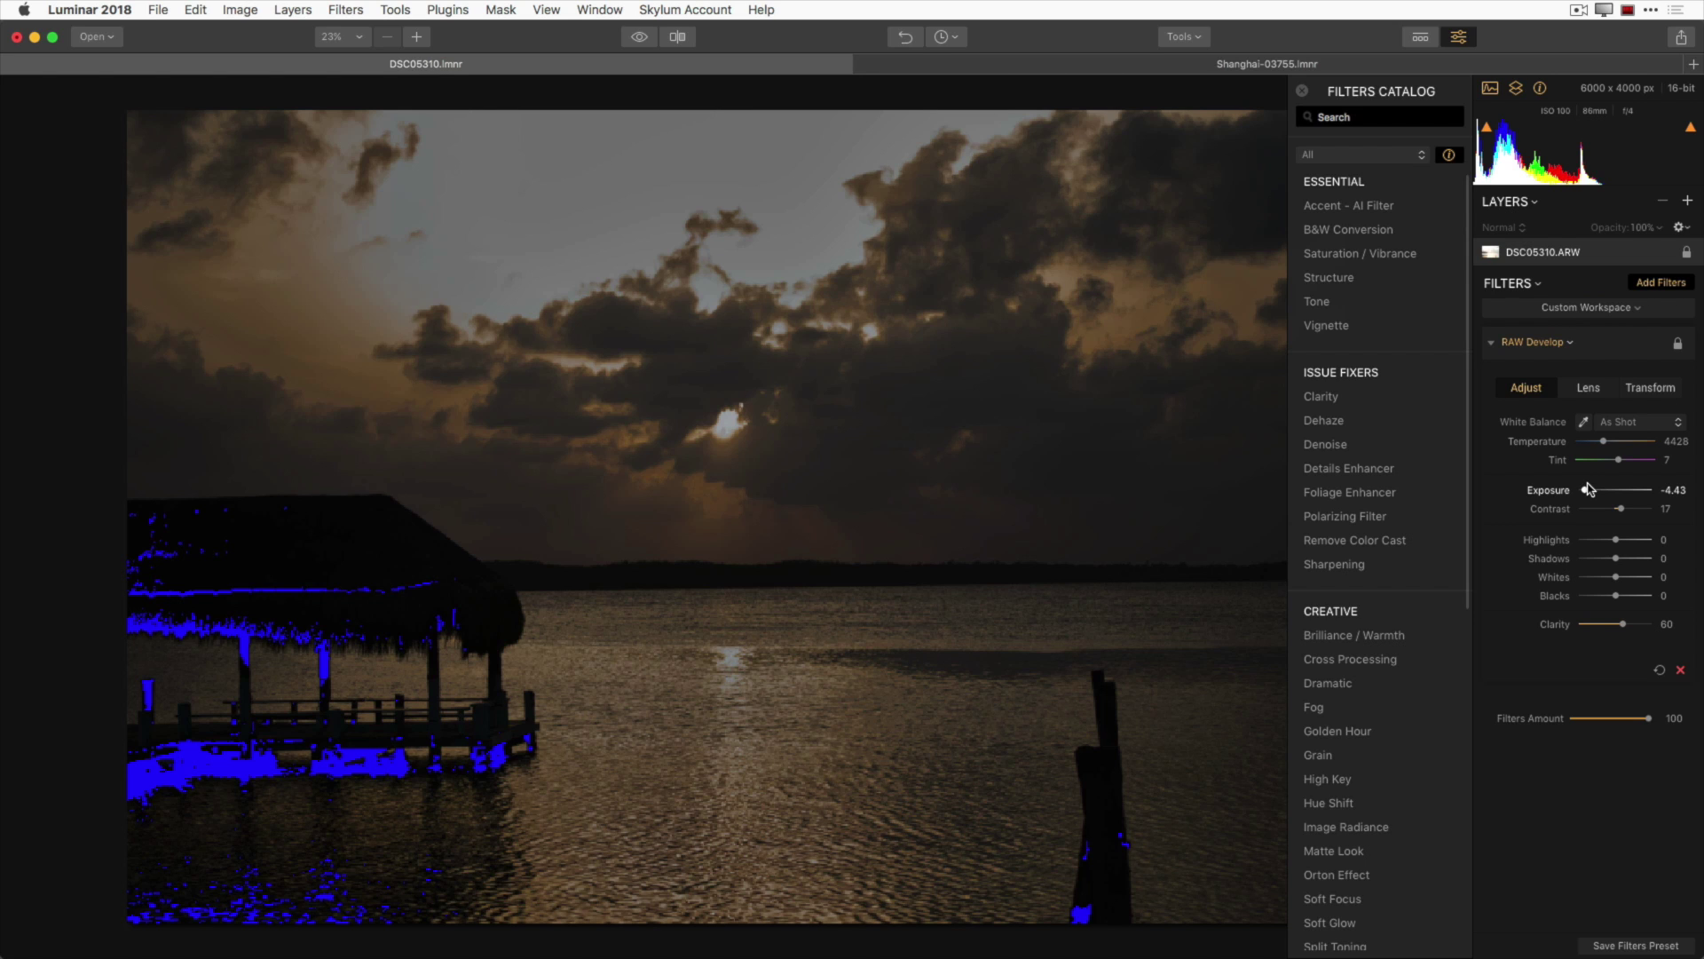
pyautogui.moveTo(1589, 490); pyautogui.dragTo(1608, 493)
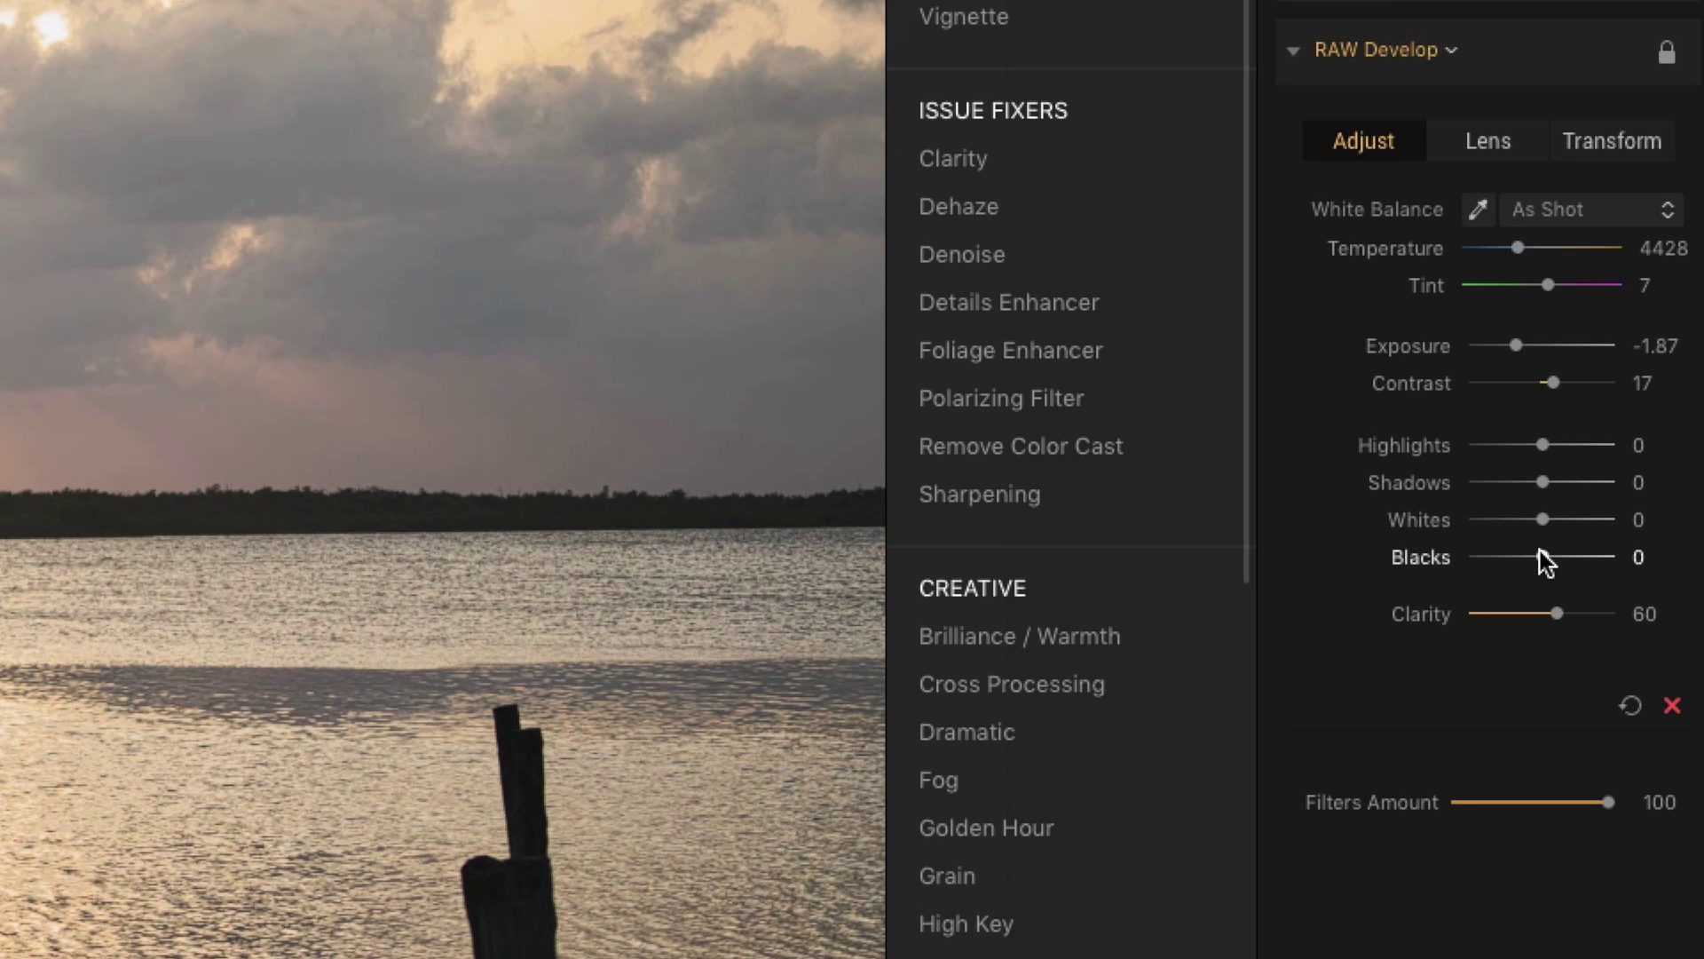
# Try the blacks at -41 and -49 to check the shadow clipping, and set them to -29.
pyautogui.moveTo(1543, 558); pyautogui.dragTo(1514, 561)
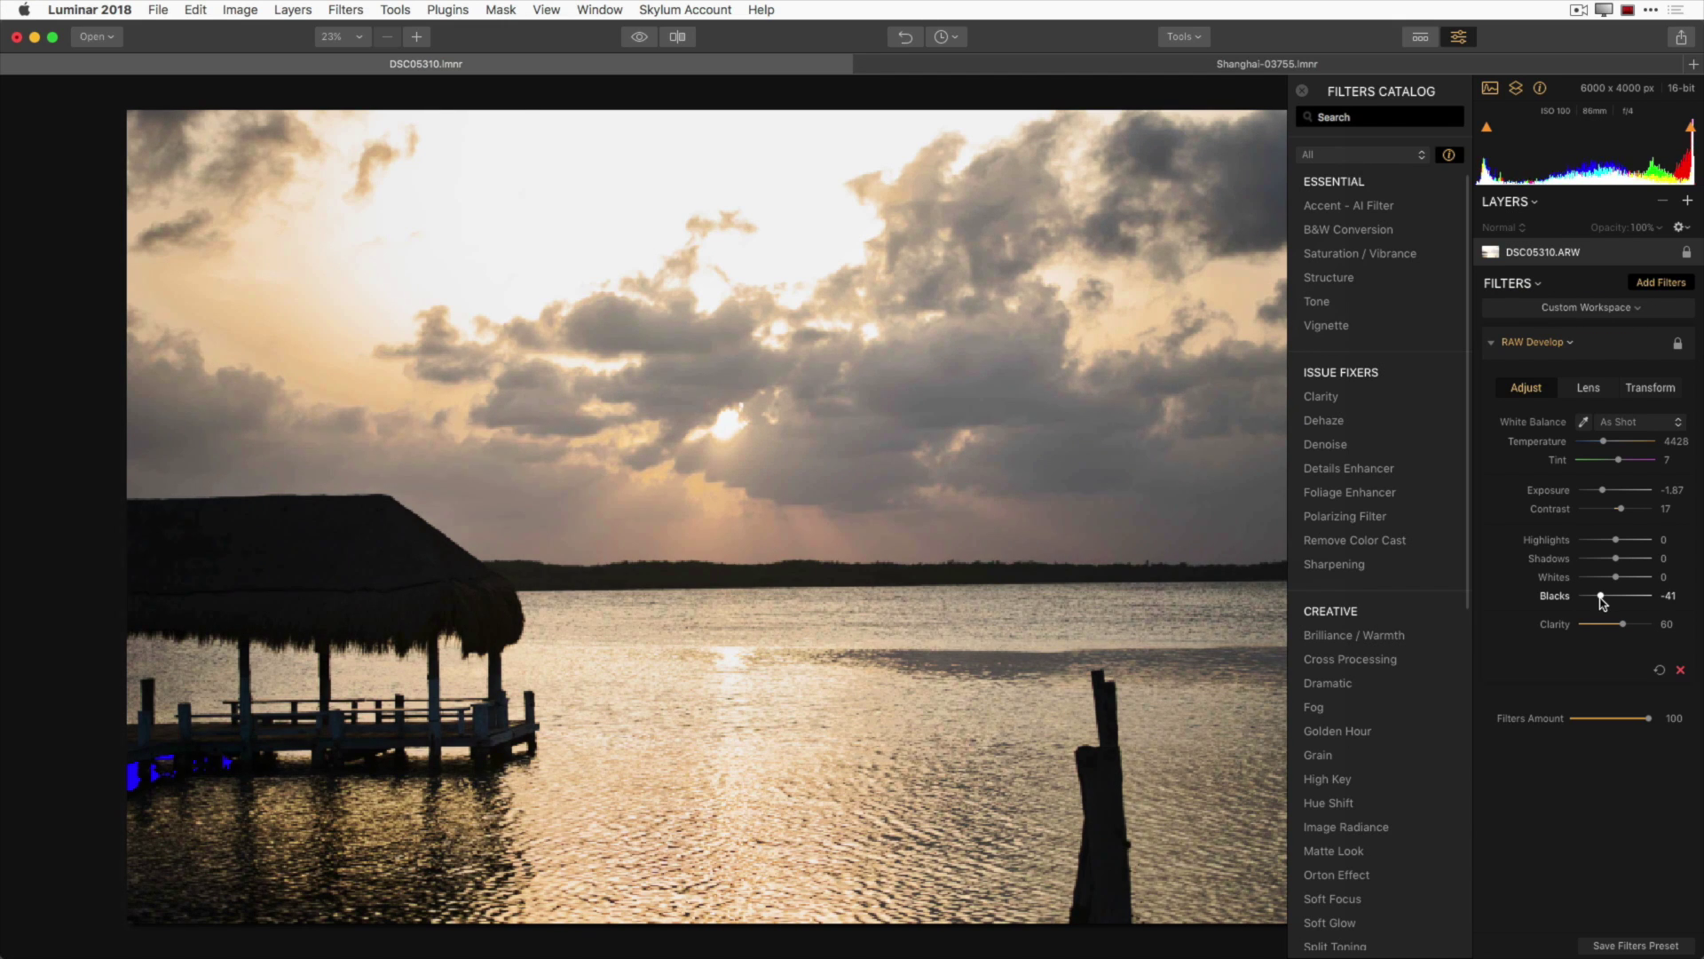
pyautogui.moveTo(1603, 602); pyautogui.dragTo(1601, 602)
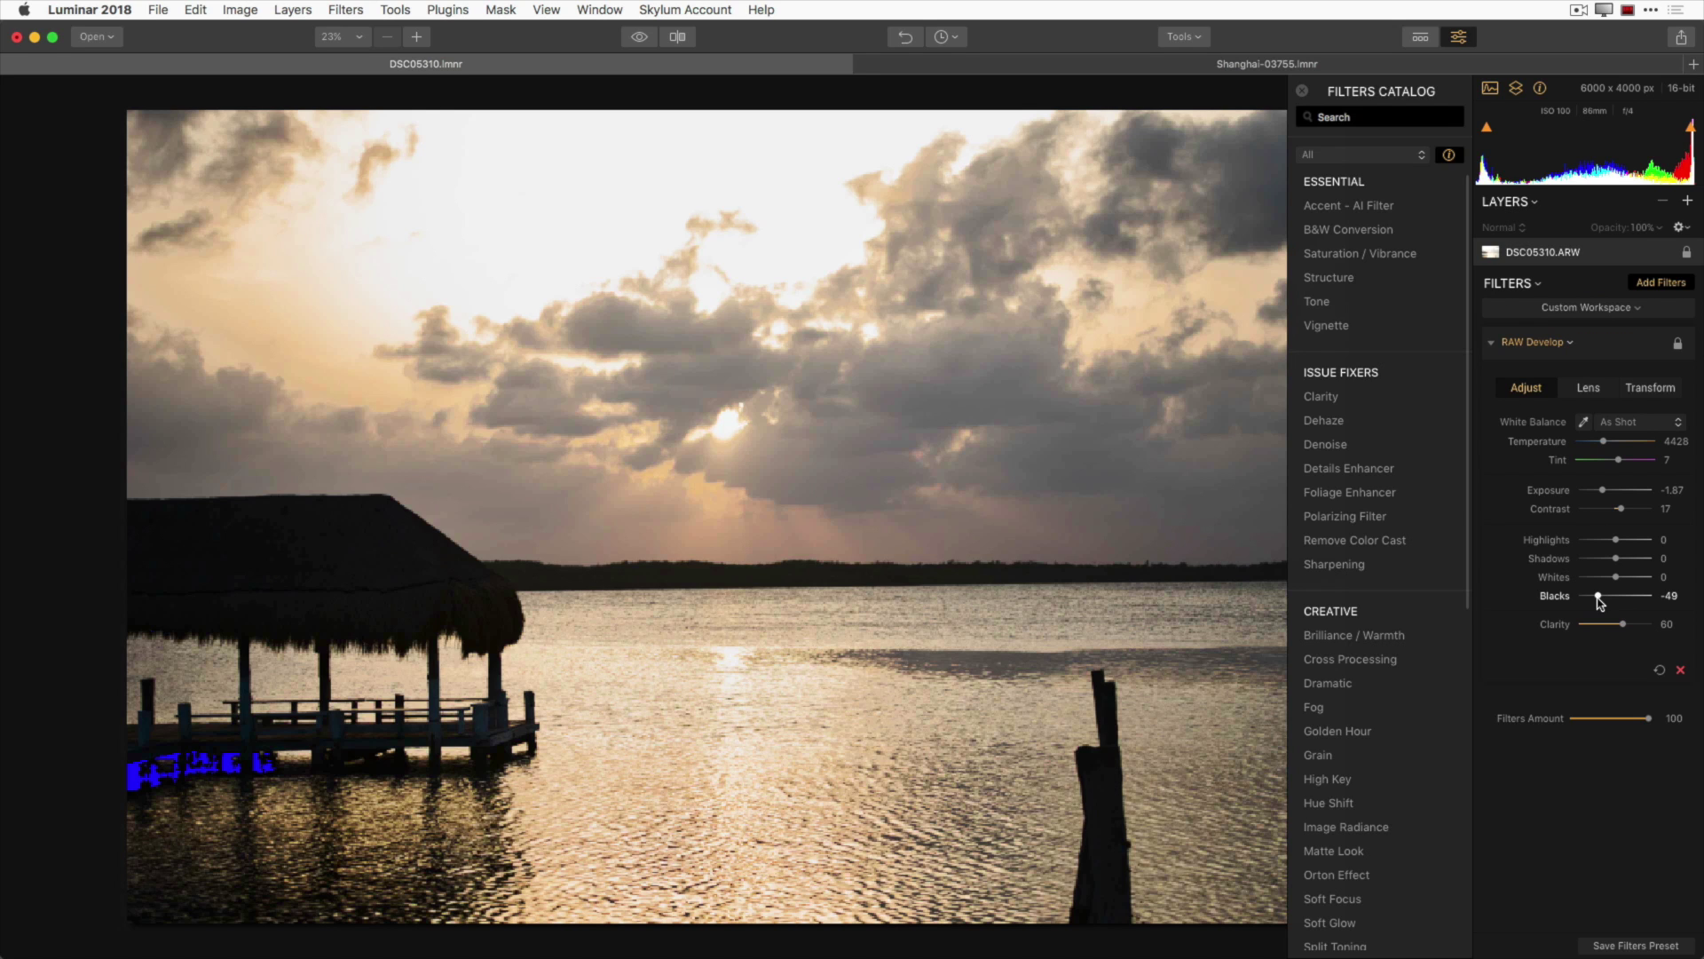
pyautogui.moveTo(1600, 603); pyautogui.dragTo(1600, 602)
pyautogui.moveTo(1601, 603); pyautogui.dragTo(1607, 603)
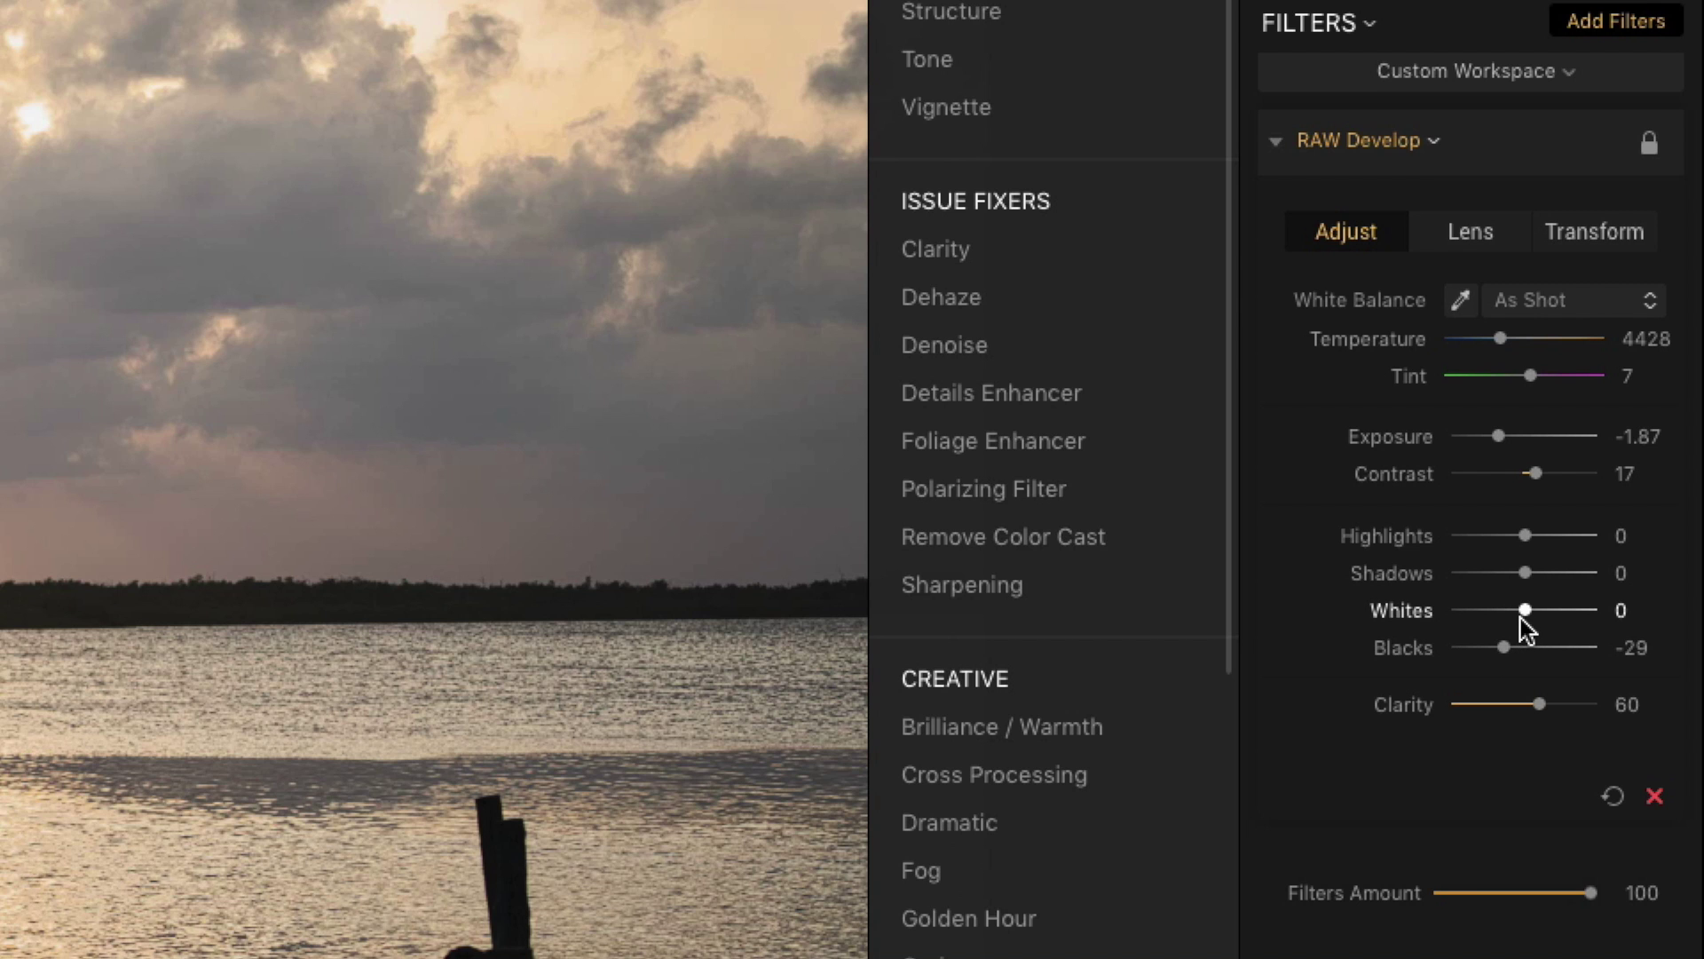
# Raise the whites to 46 while checking the highlight clipping around the sun.
pyautogui.moveTo(1520, 612); pyautogui.dragTo(1556, 623)
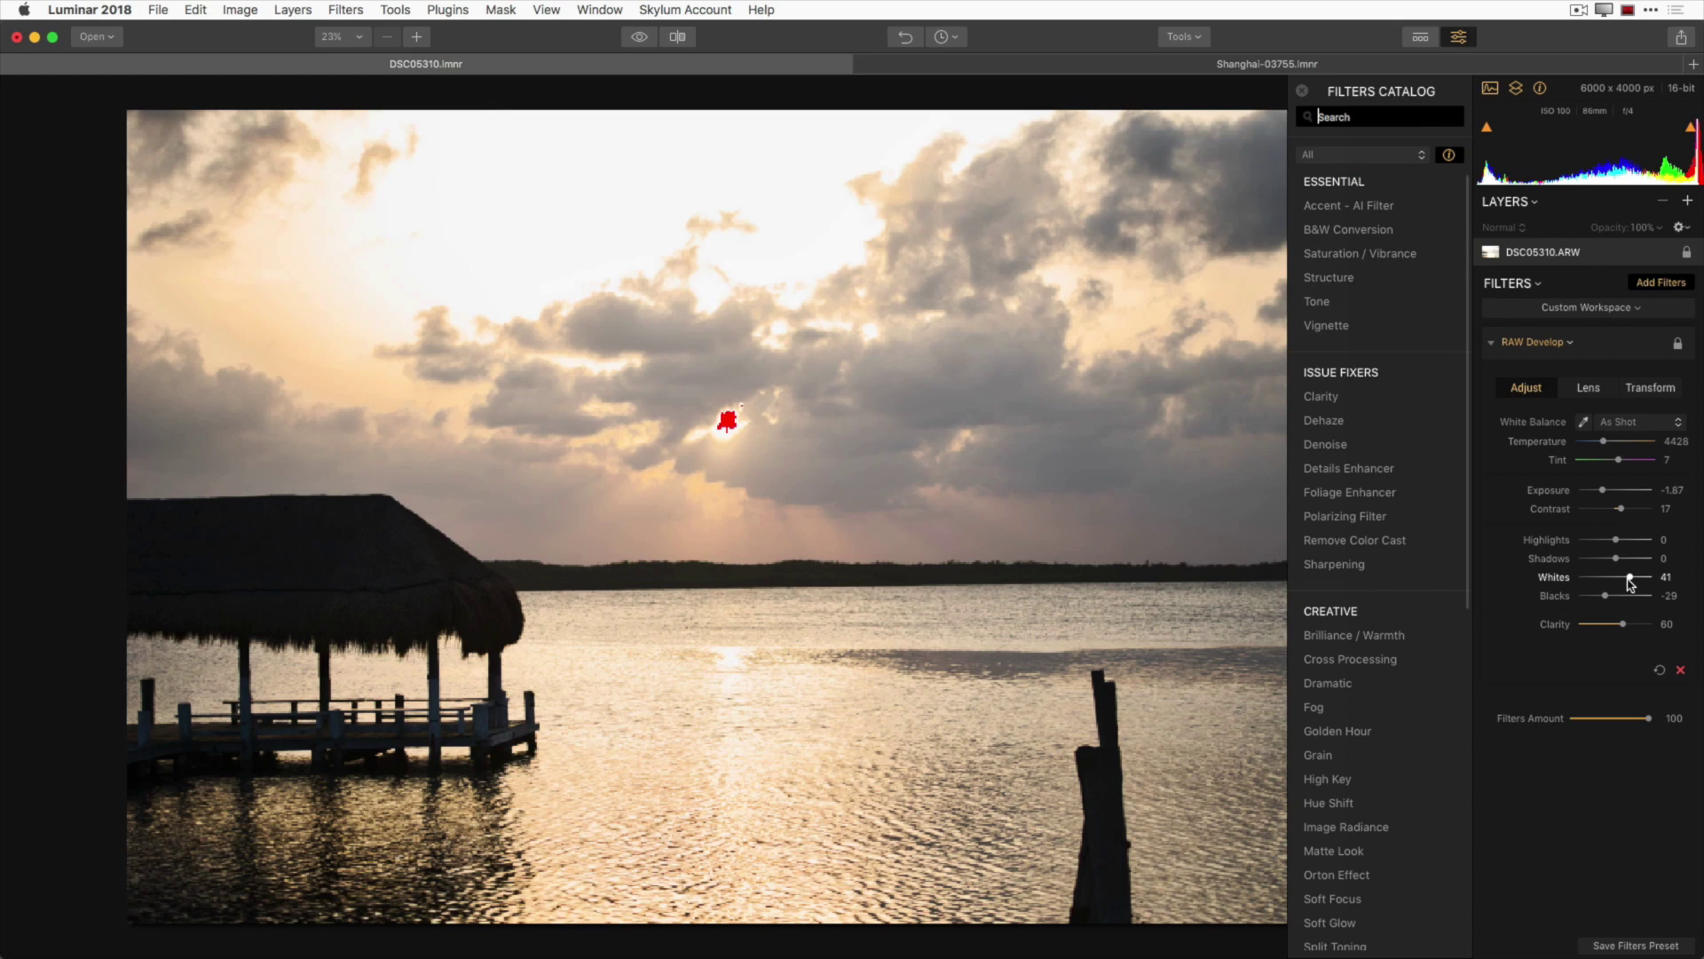
pyautogui.moveTo(1631, 583); pyautogui.dragTo(1632, 585)
pyautogui.moveTo(1631, 584); pyautogui.dragTo(1631, 582)
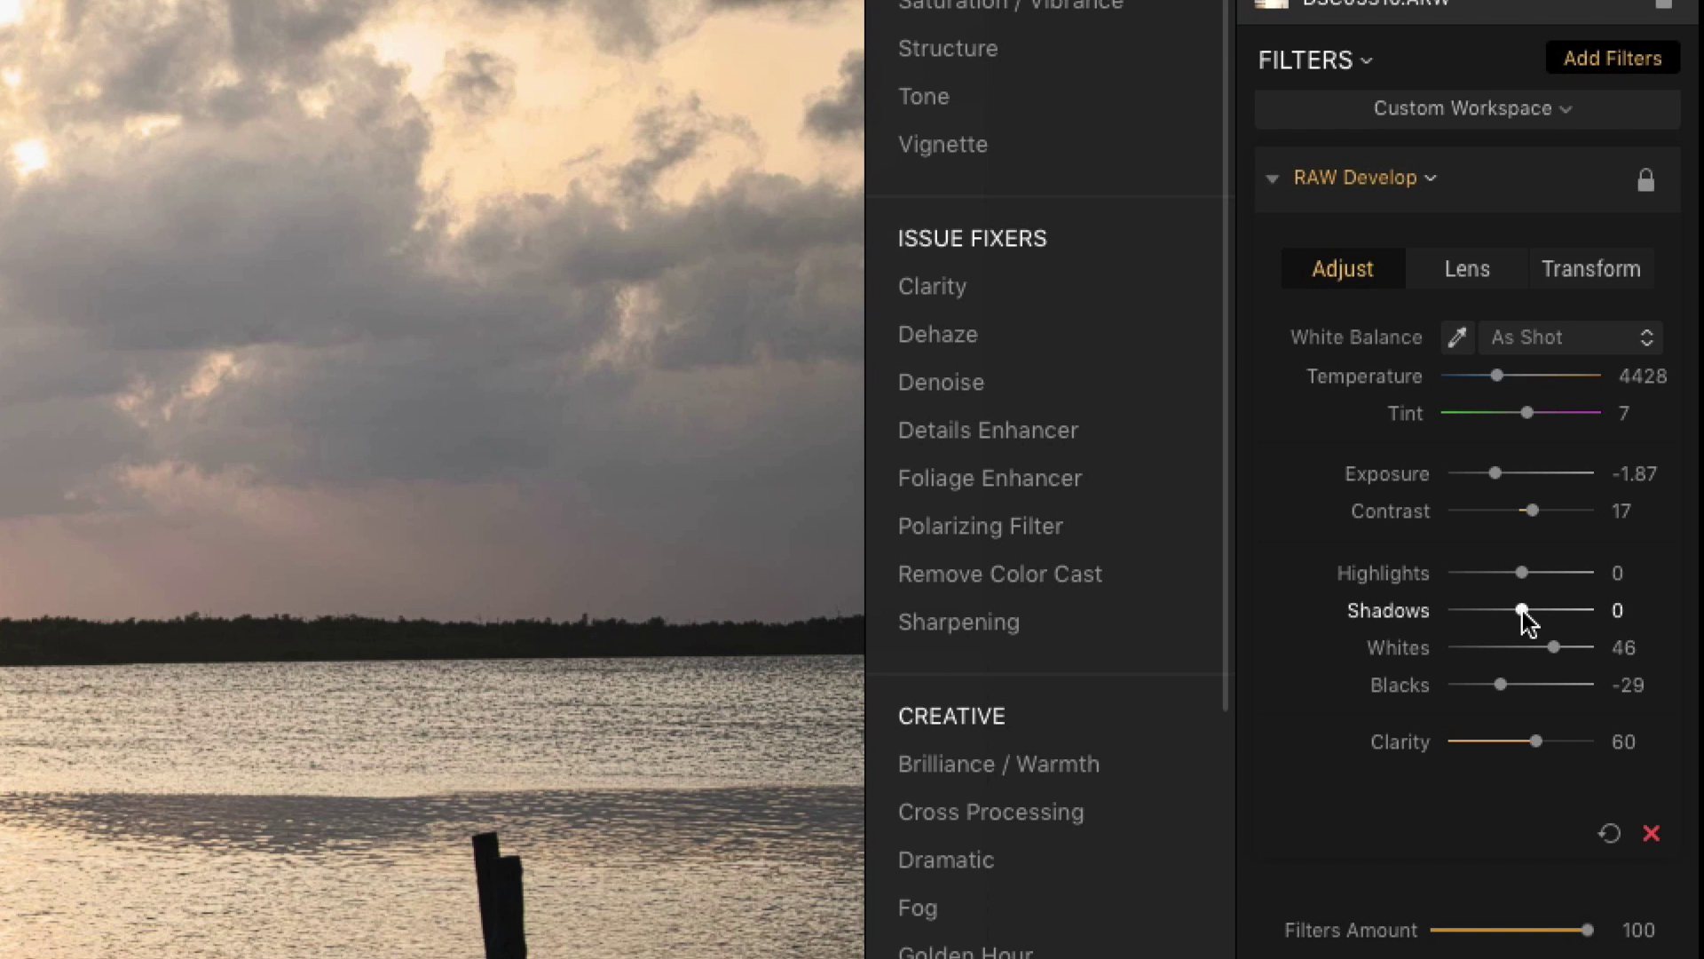
# Raise the shadows to 69 and lower the highlights to -74 in the RAW Develop filter.
pyautogui.moveTo(1523, 612); pyautogui.dragTo(1571, 610)
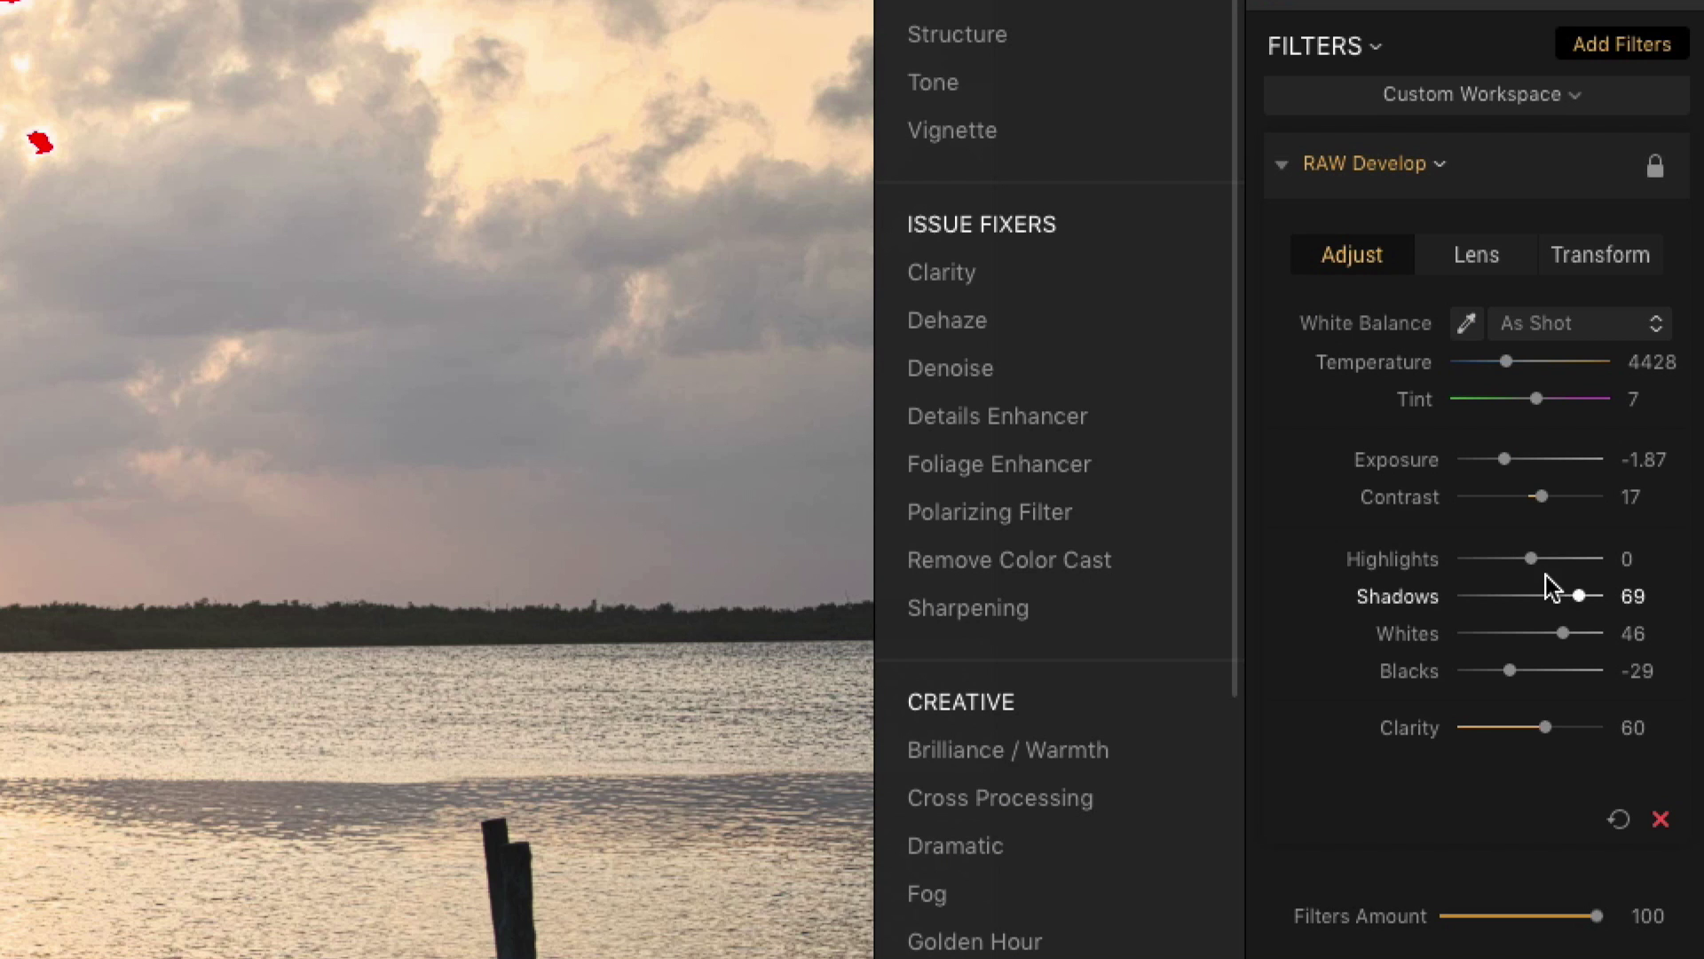
pyautogui.moveTo(1537, 563); pyautogui.dragTo(1588, 539)
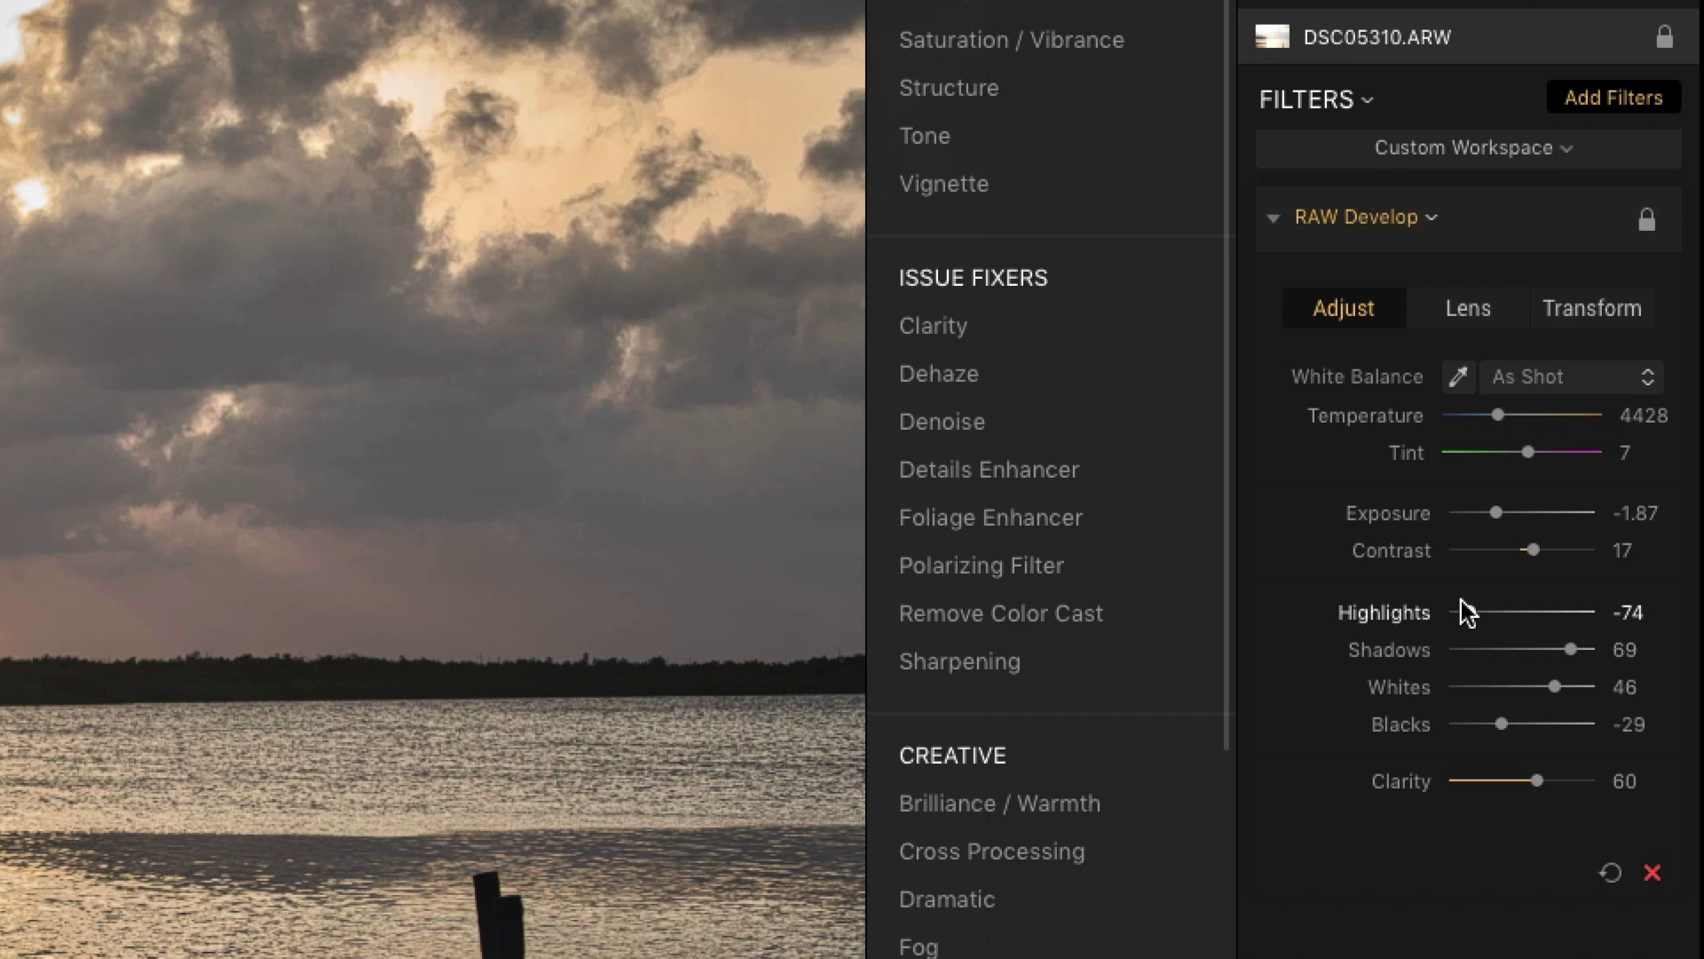
# Try white balance presets such as Daylight and Cloudy on the photo, and return the white balance to As Shot.
pyautogui.click(1648, 380)
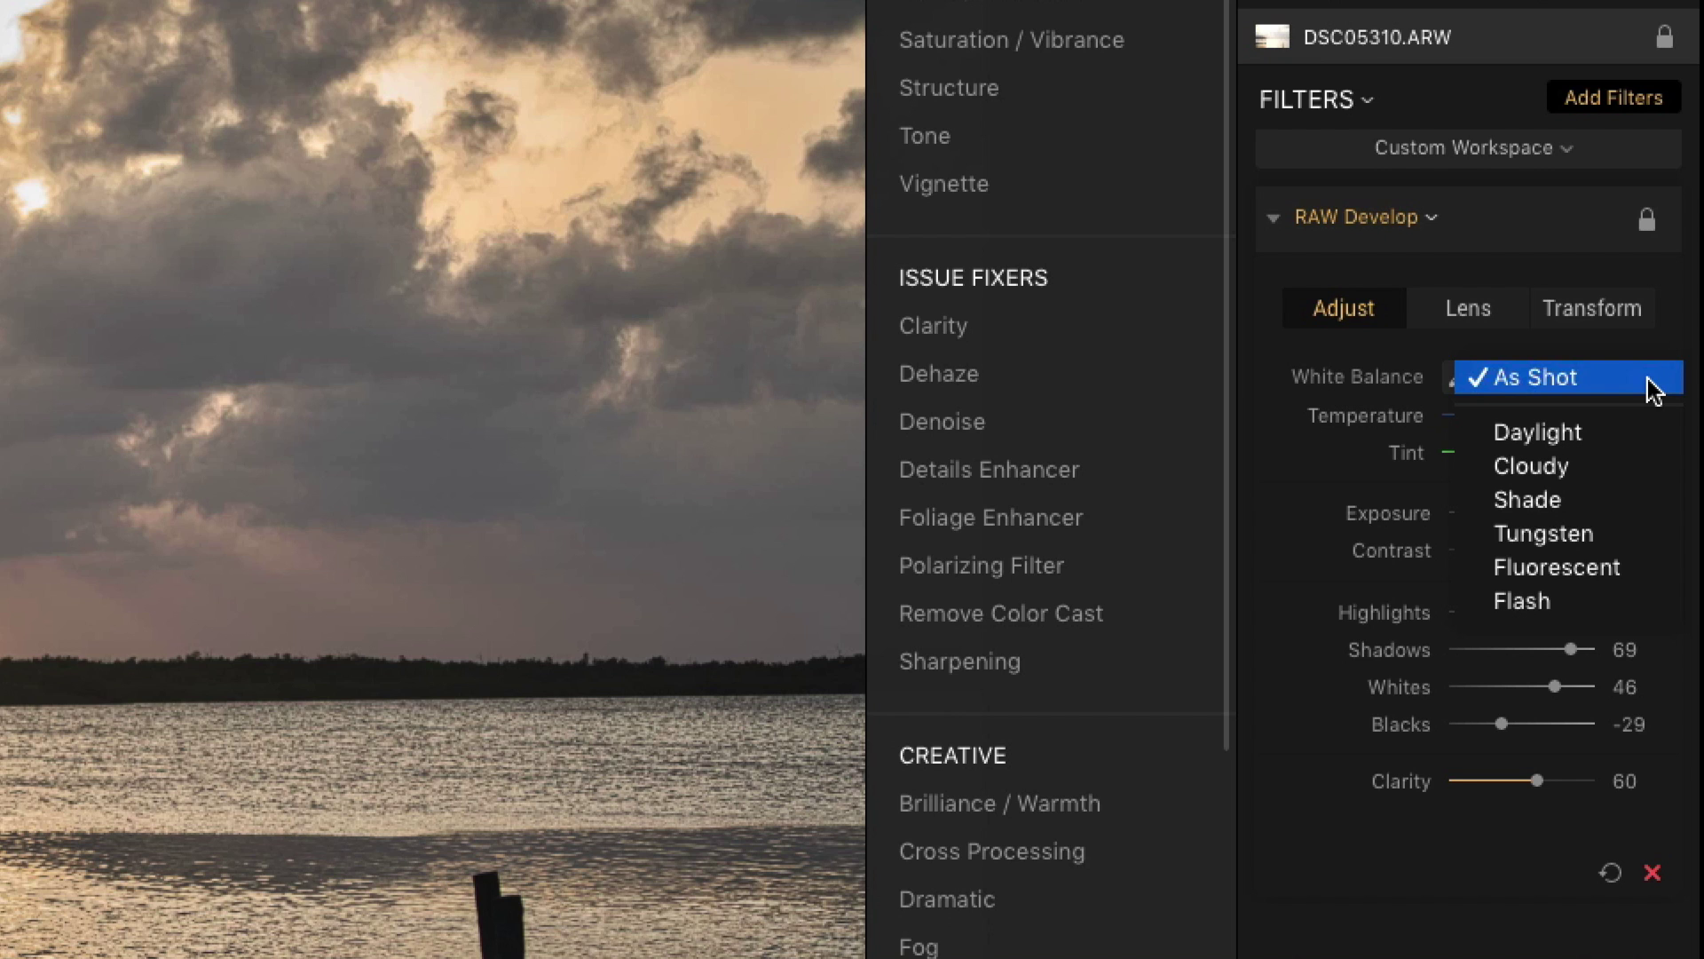
pyautogui.click(1616, 437)
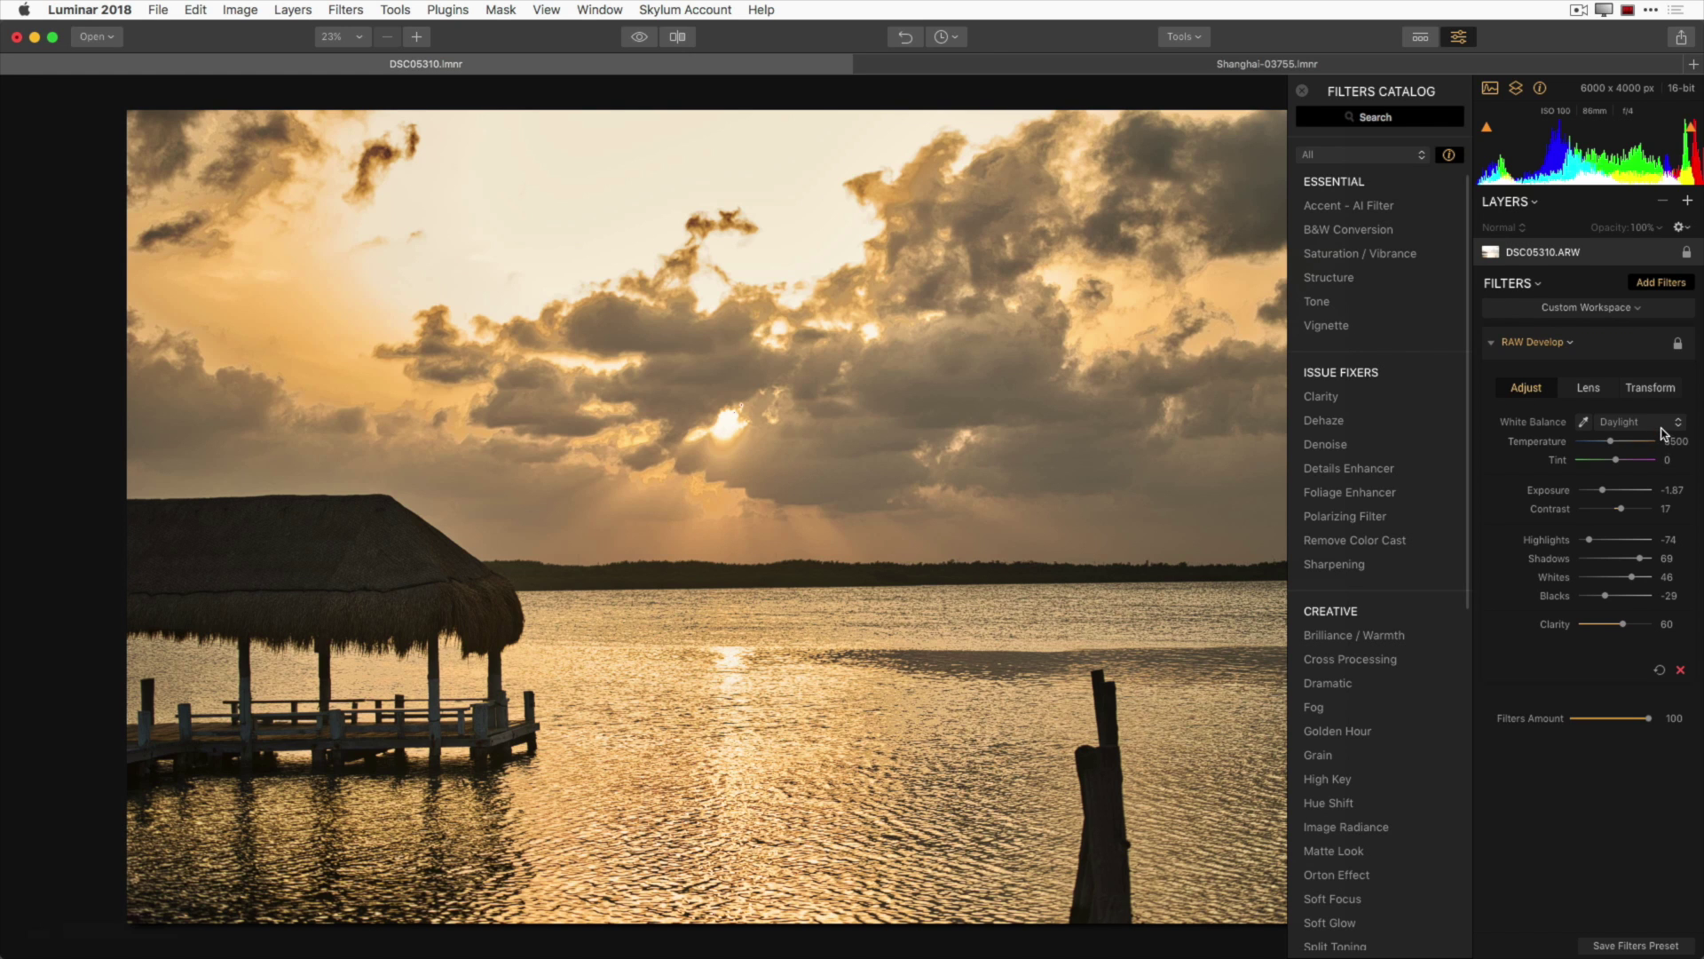
pyautogui.click(1663, 427)
pyautogui.click(1663, 439)
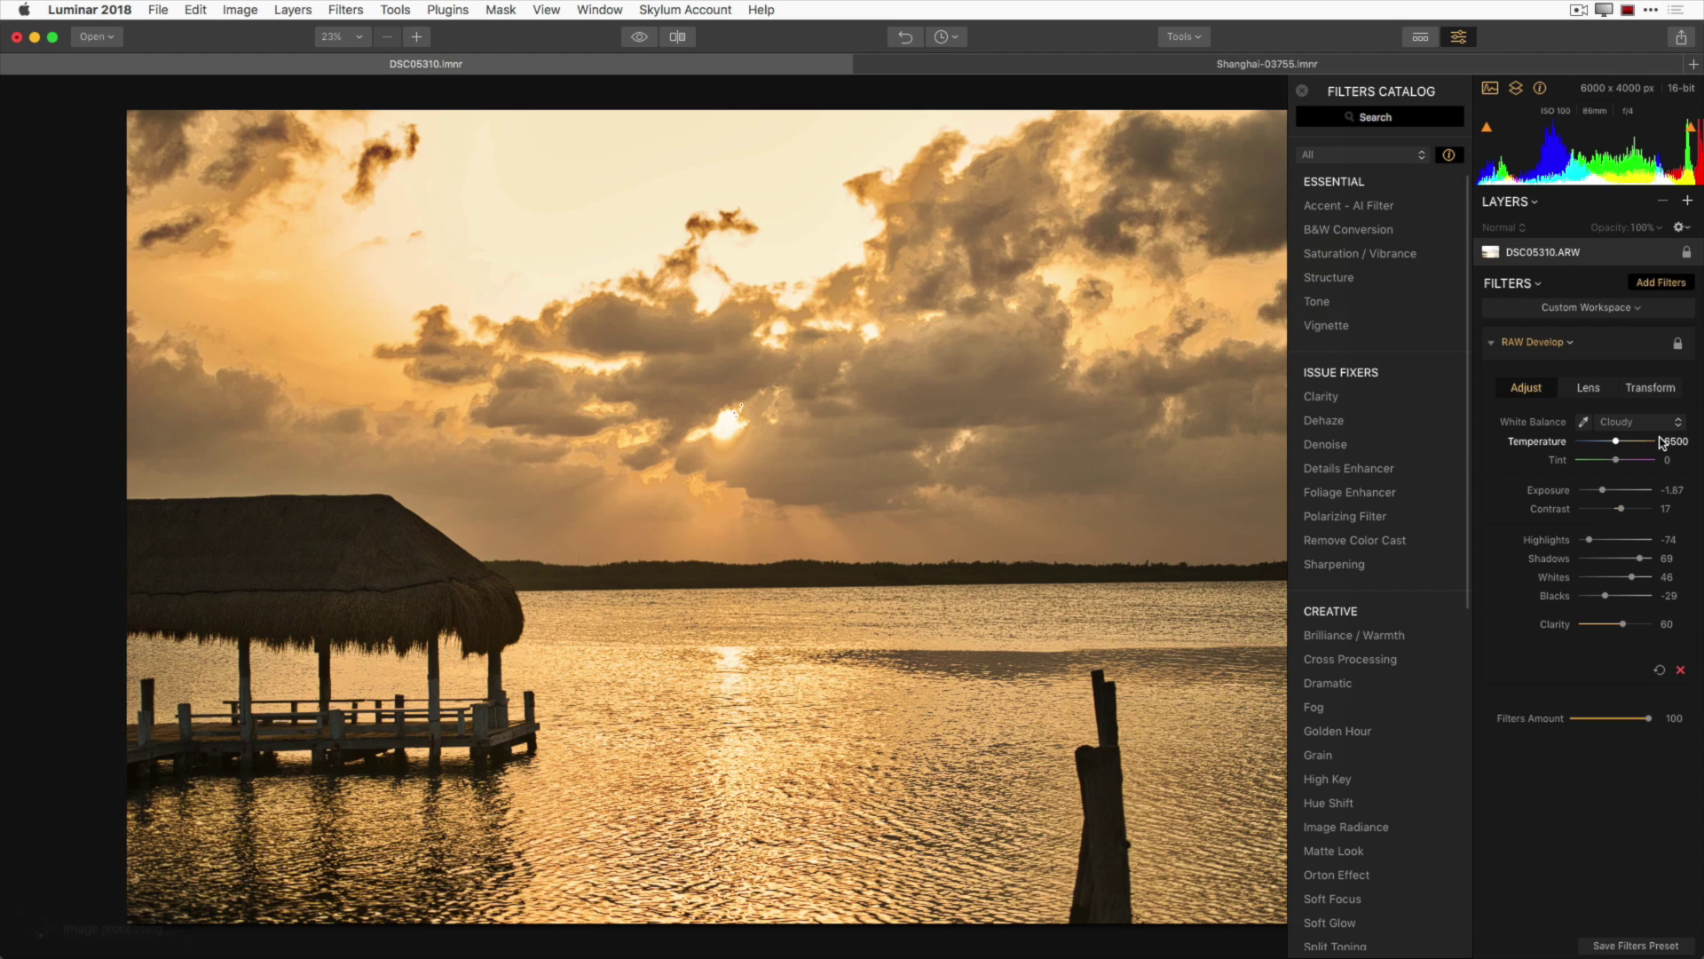
pyautogui.click(1658, 426)
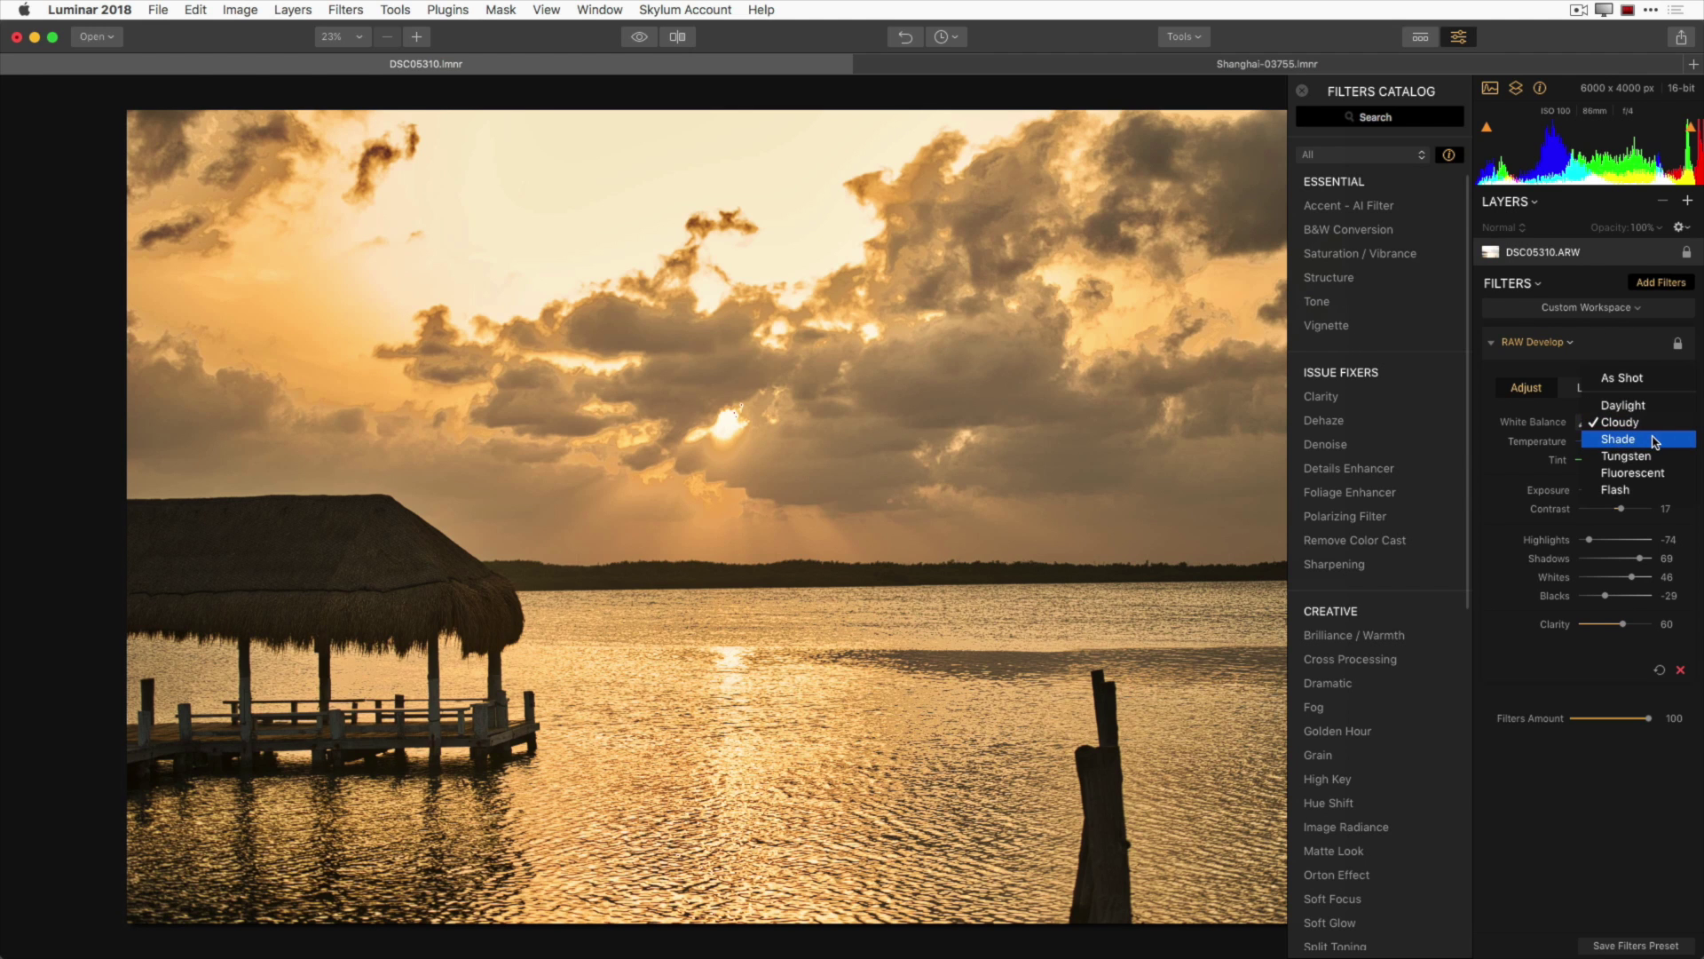
pyautogui.click(1654, 456)
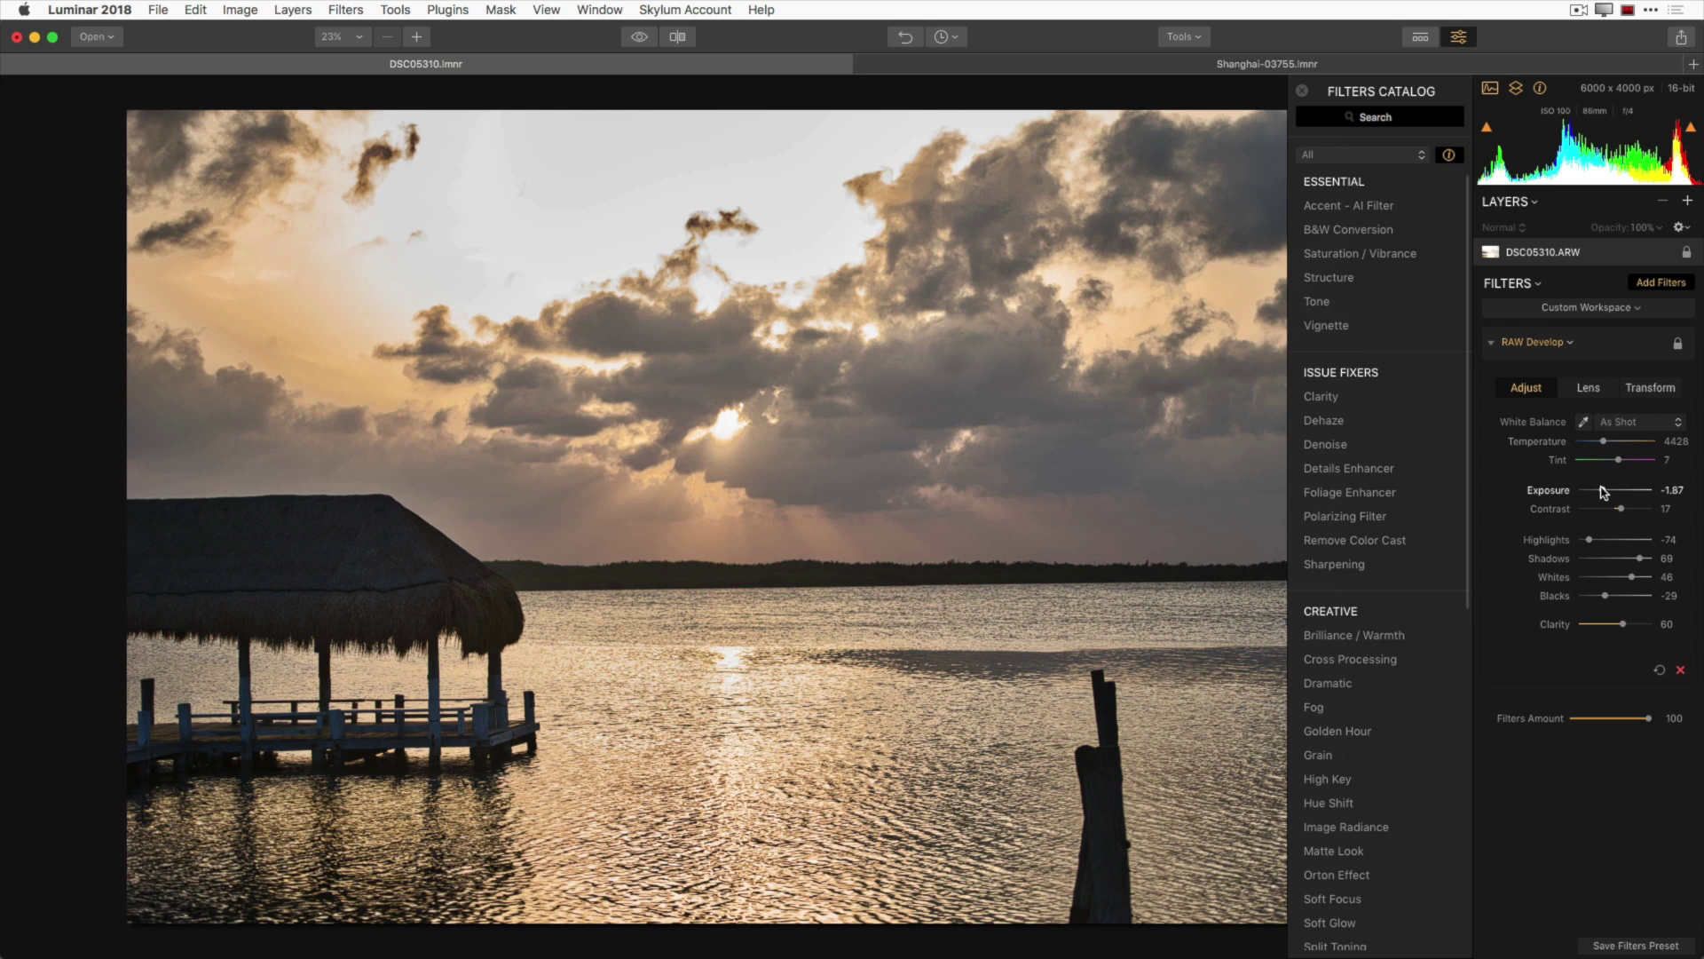
# Warm the photo with a custom temperature of 6227, try tints of -29 and -4, and set the tint to 0.
pyautogui.moveTo(1605, 443); pyautogui.dragTo(1616, 444)
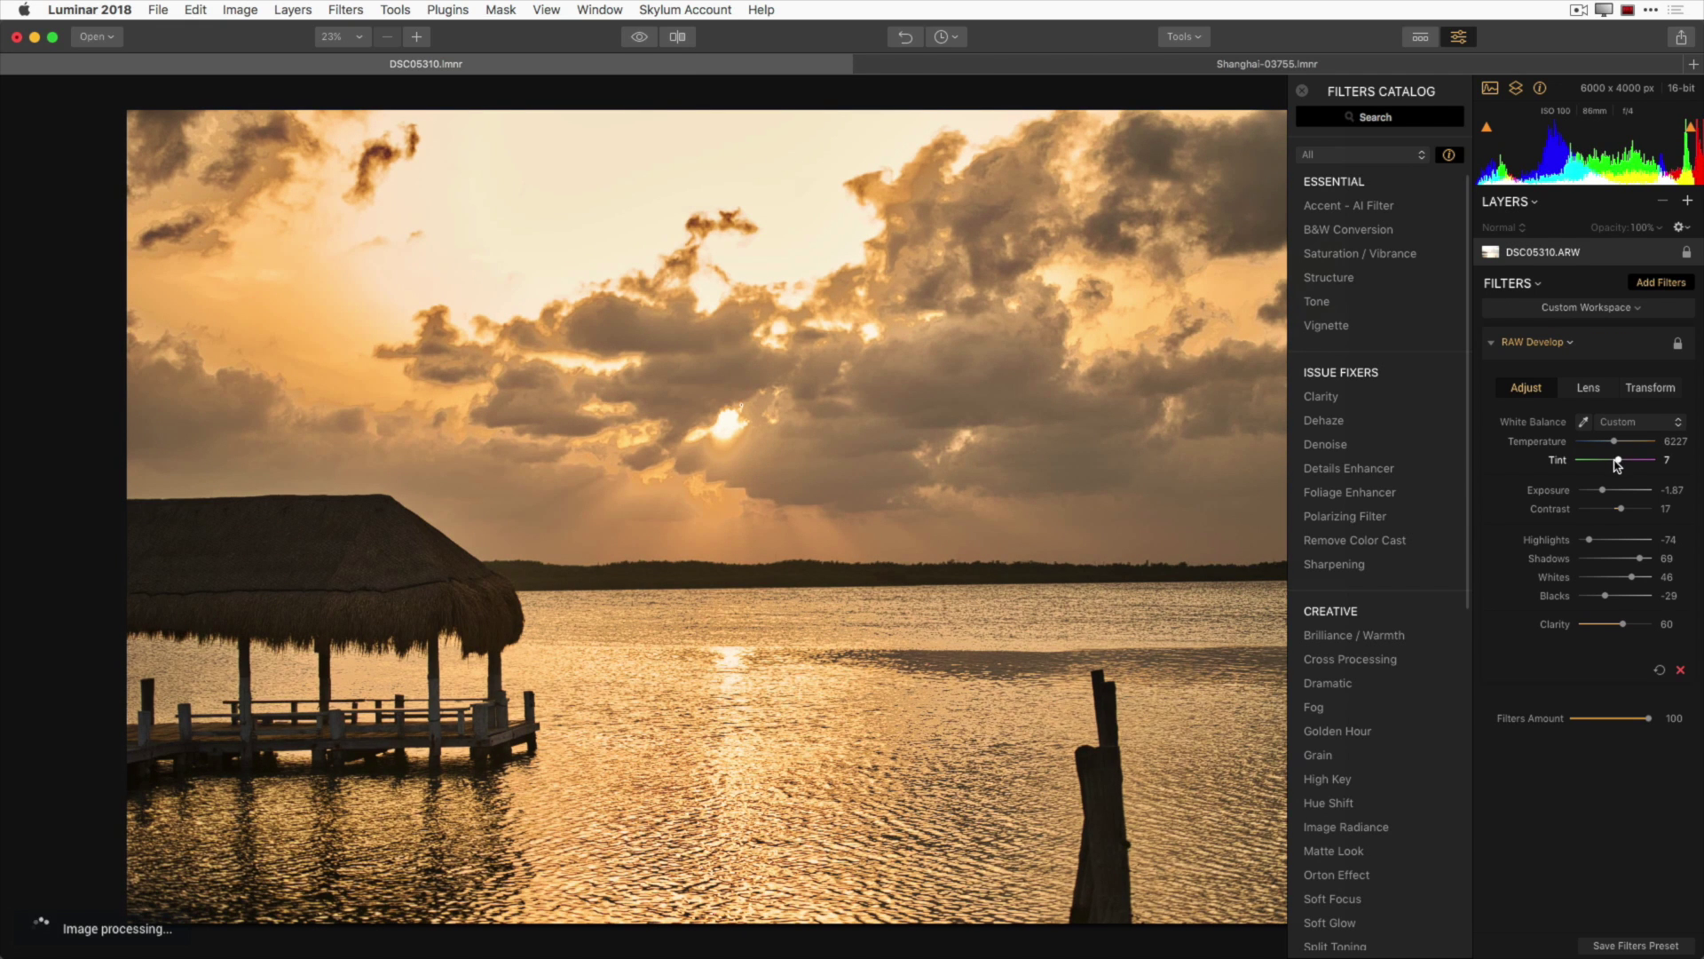
pyautogui.moveTo(1618, 460); pyautogui.dragTo(1603, 463)
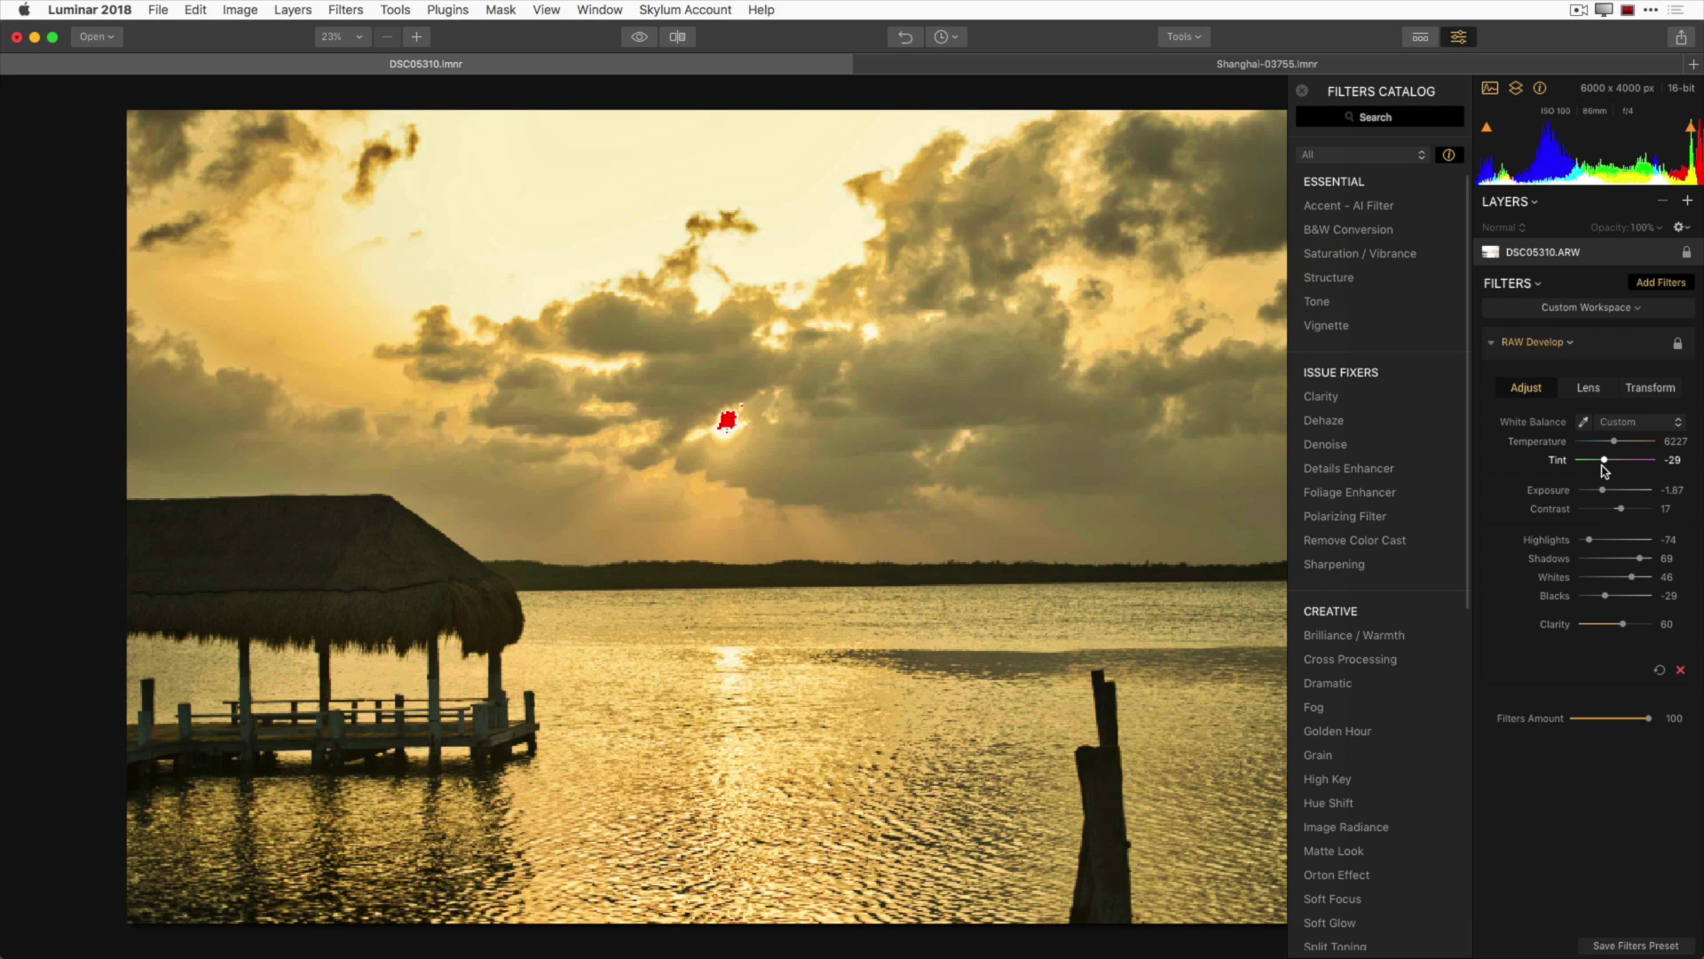
pyautogui.moveTo(1604, 463); pyautogui.dragTo(1613, 463)
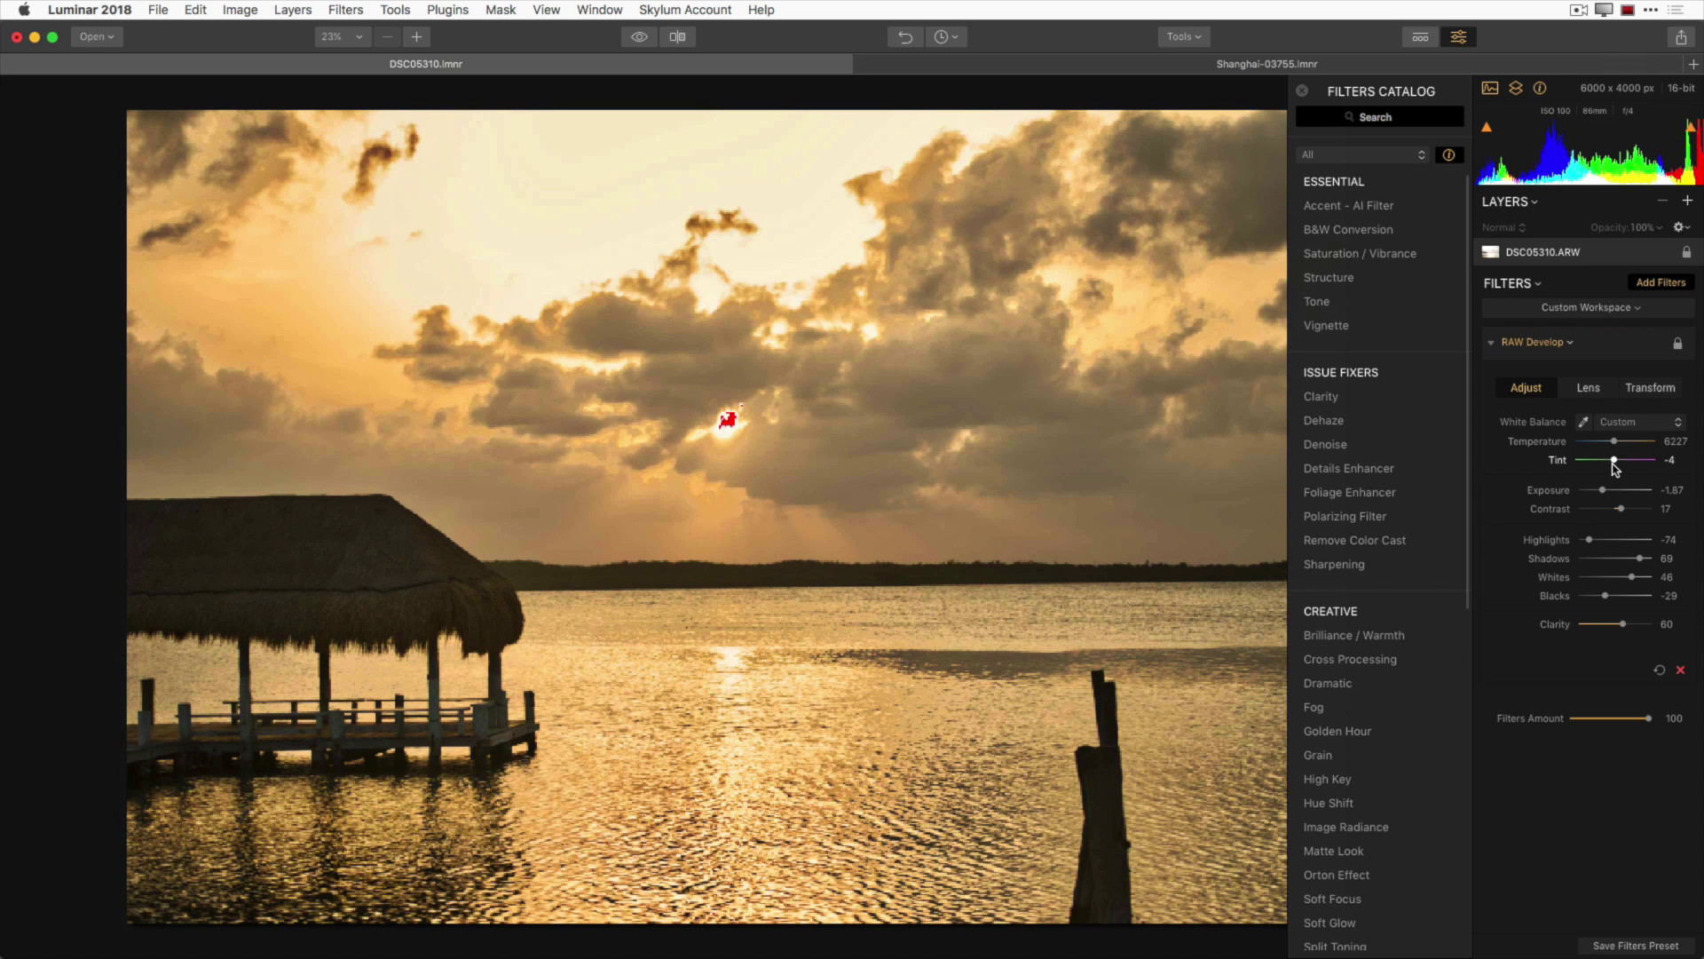
pyautogui.moveTo(1615, 469); pyautogui.dragTo(1617, 468)
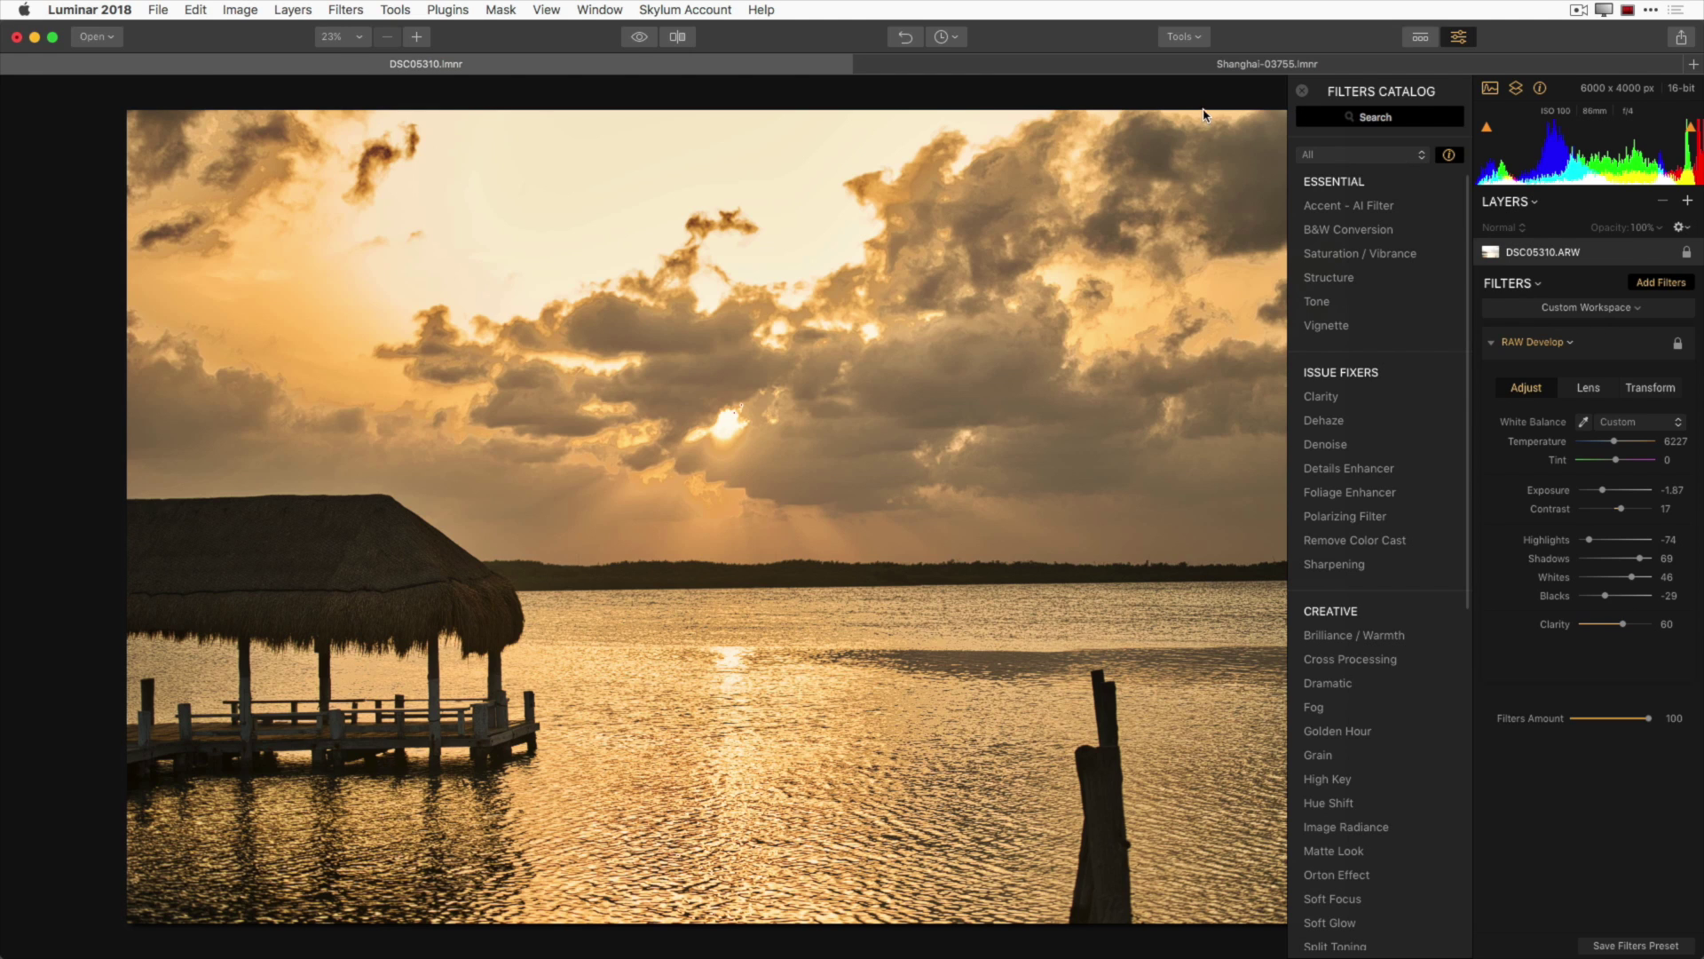
# Compare the developed photo with the unedited original, and return to the edited version.
pyautogui.click(641, 40)
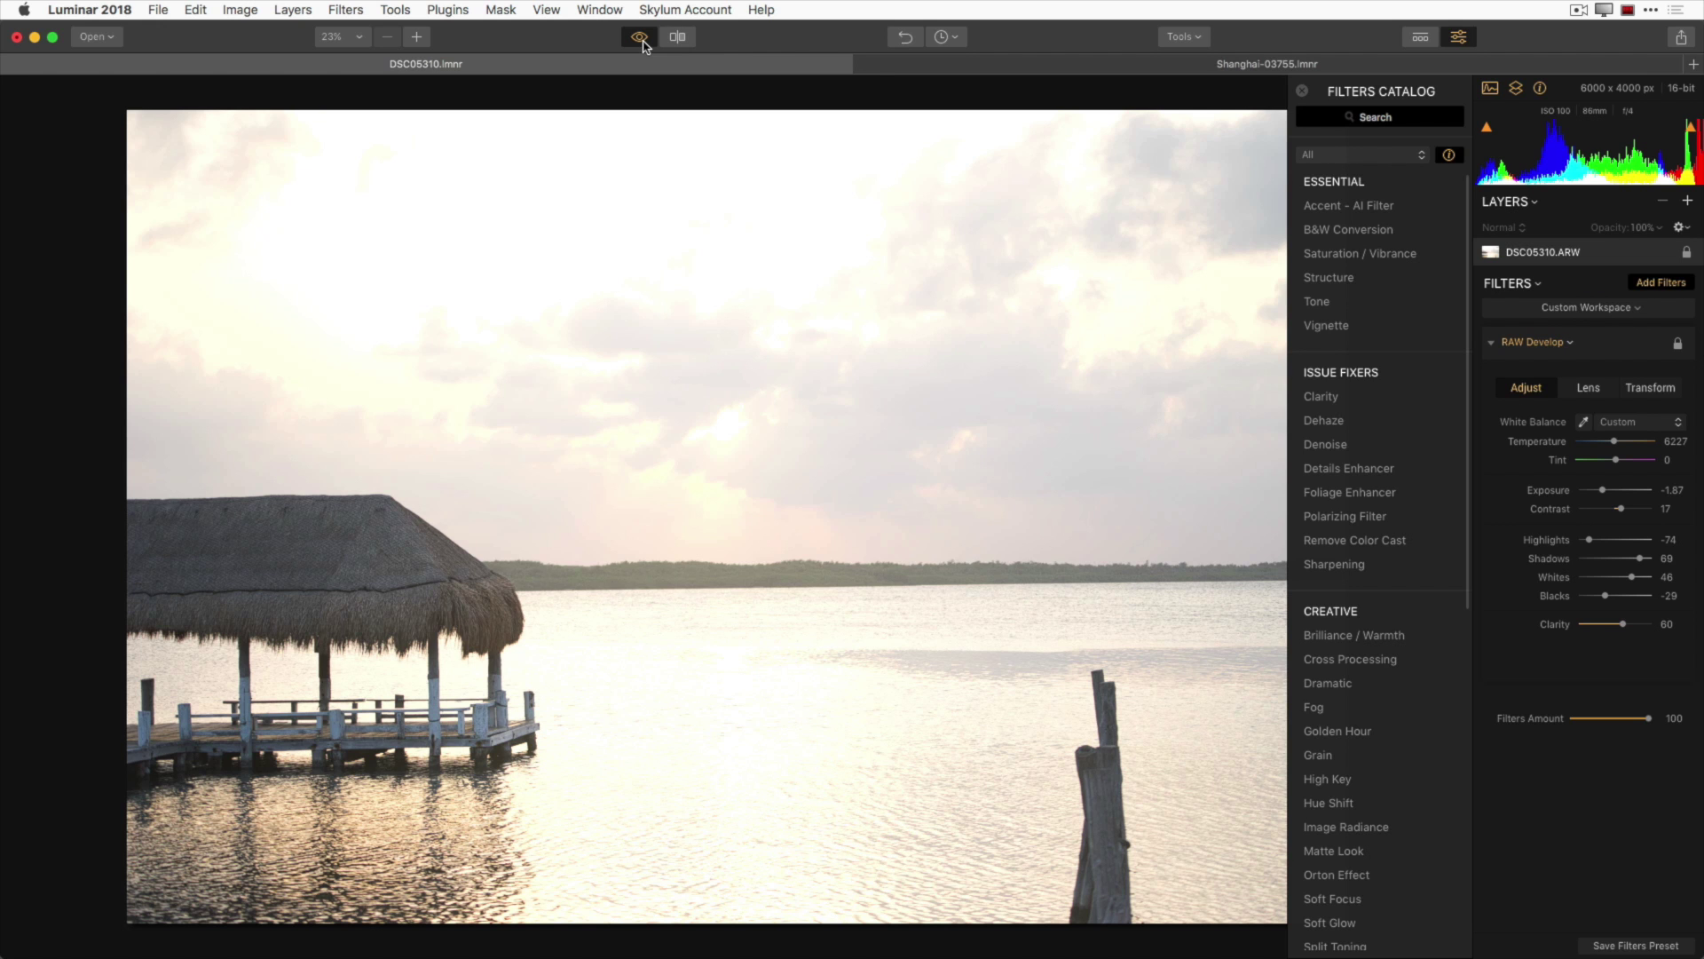
pyautogui.click(640, 38)
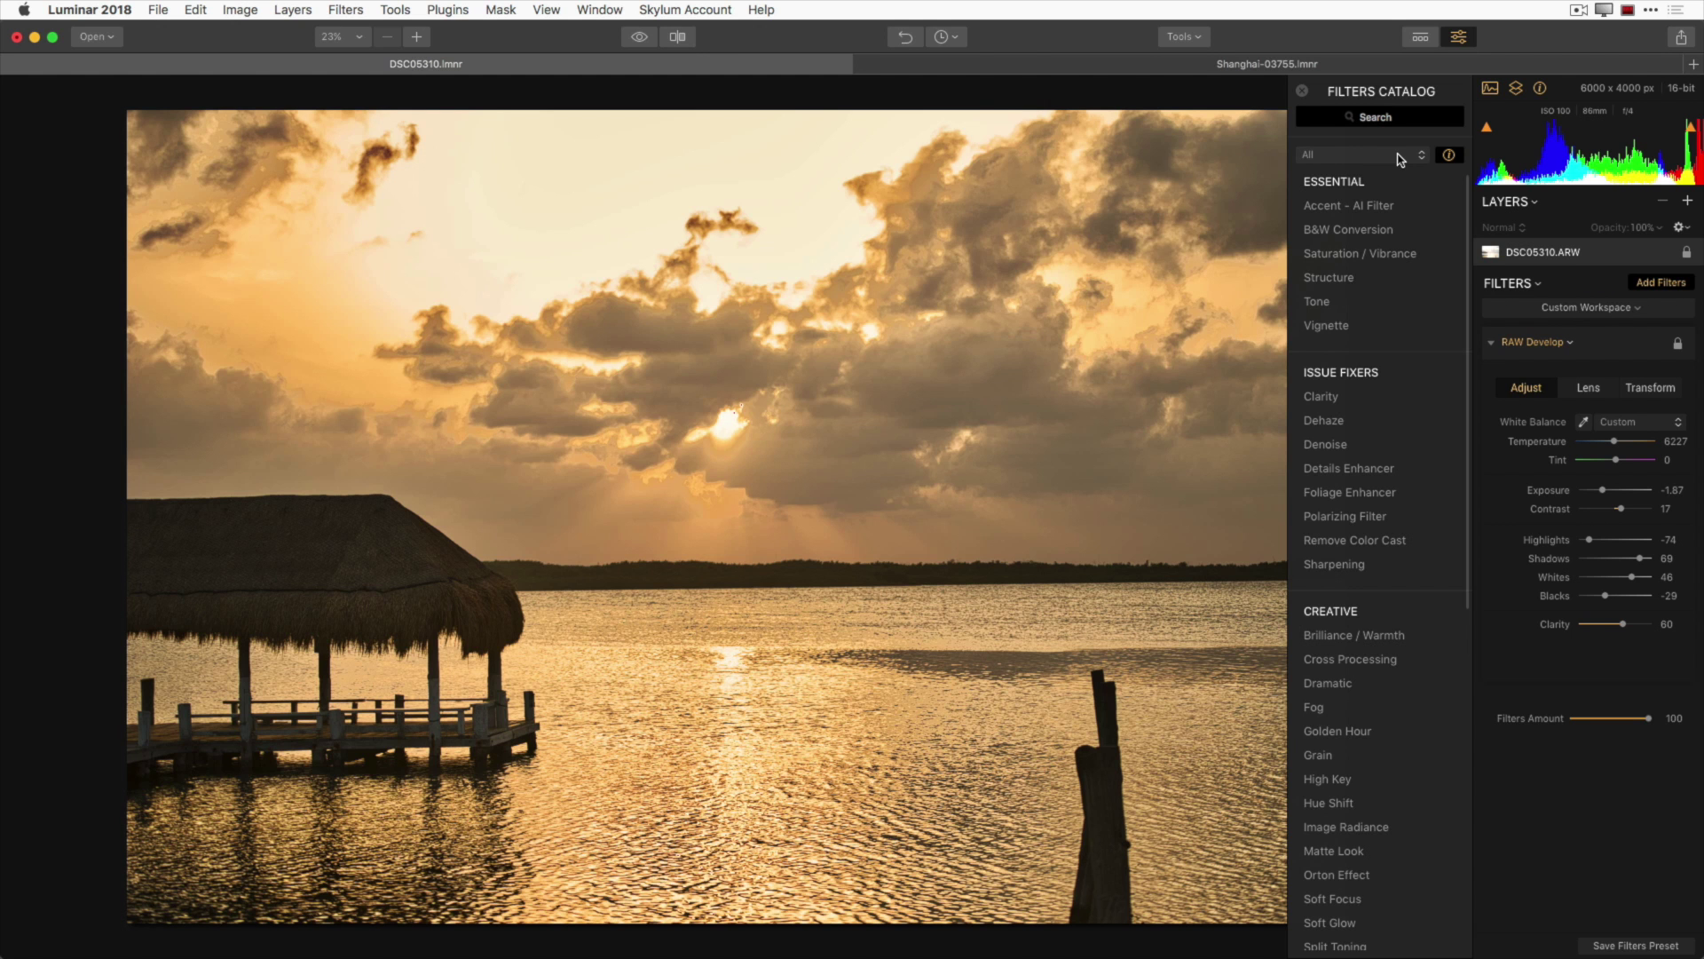